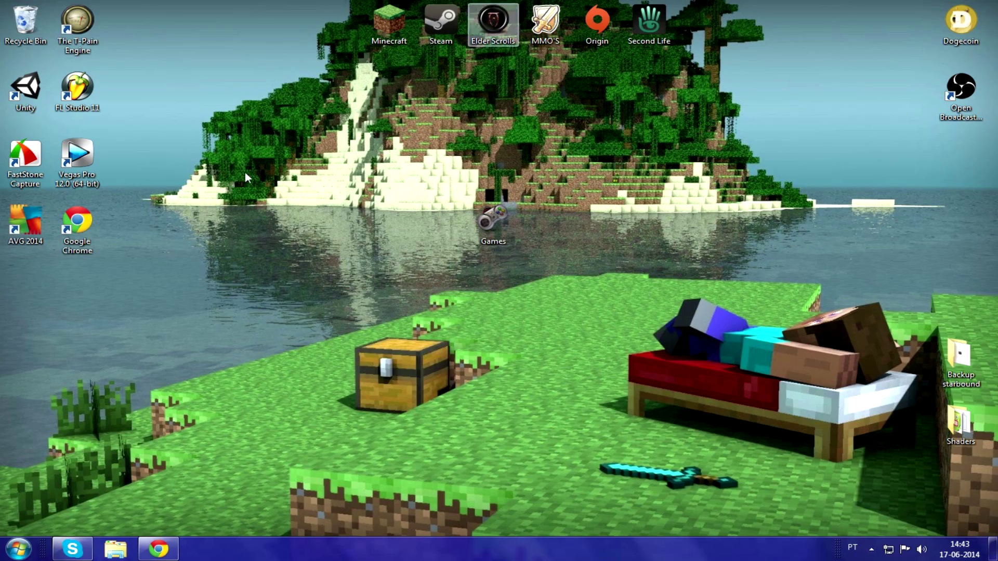
Step: Restore the Chrome window showing the YouTube channel's home page
left_click(152, 548)
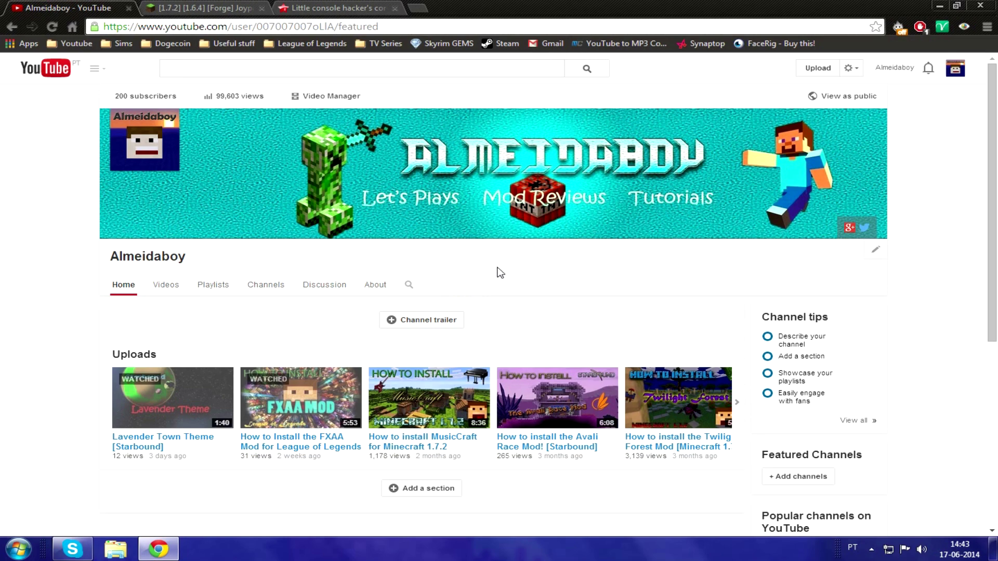
Step: From the forum Joypad mod topic's first post, open the retro-hack.blogspot Joypad/Split Screen Mod page
left_click(237, 9)
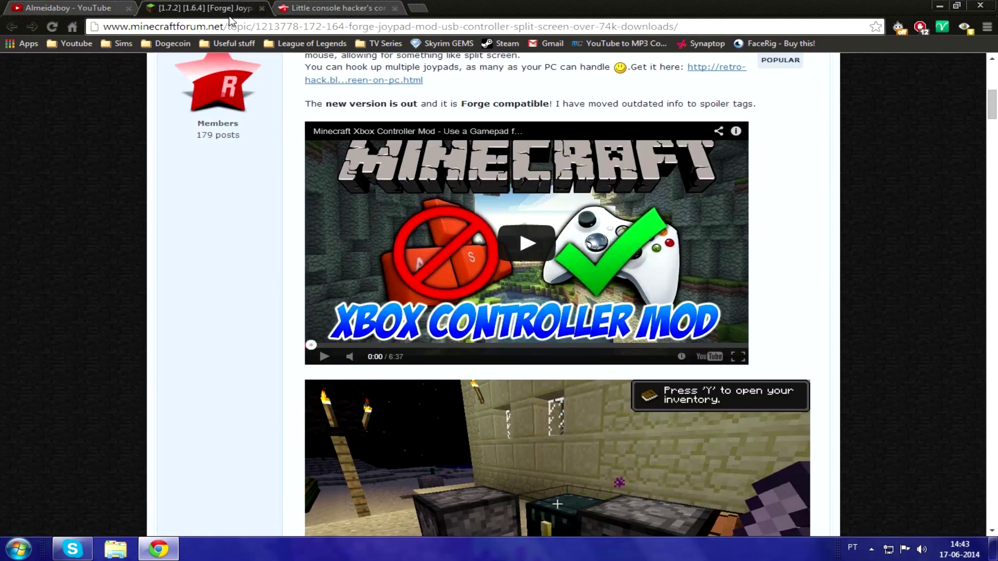
scroll(223, 270, "up", 2)
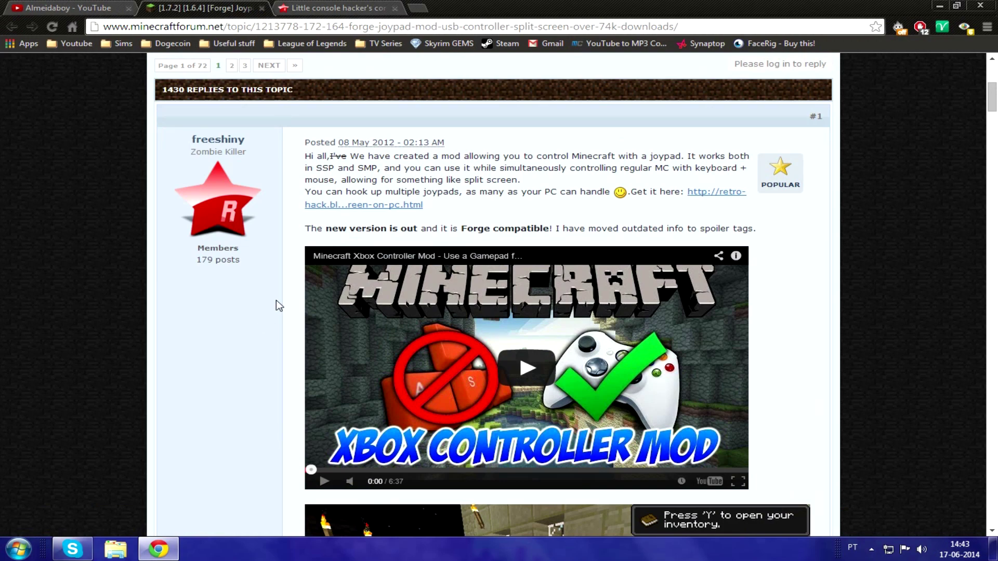
scroll(276, 301, "up", 4)
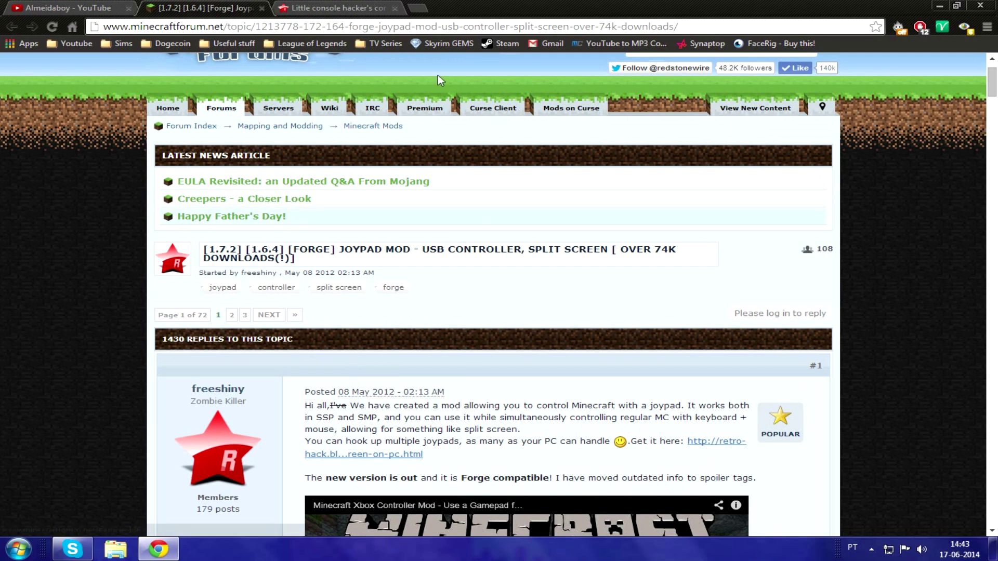
left_click(341, 8)
left_click(182, 6)
scroll(762, 318, "down", 5)
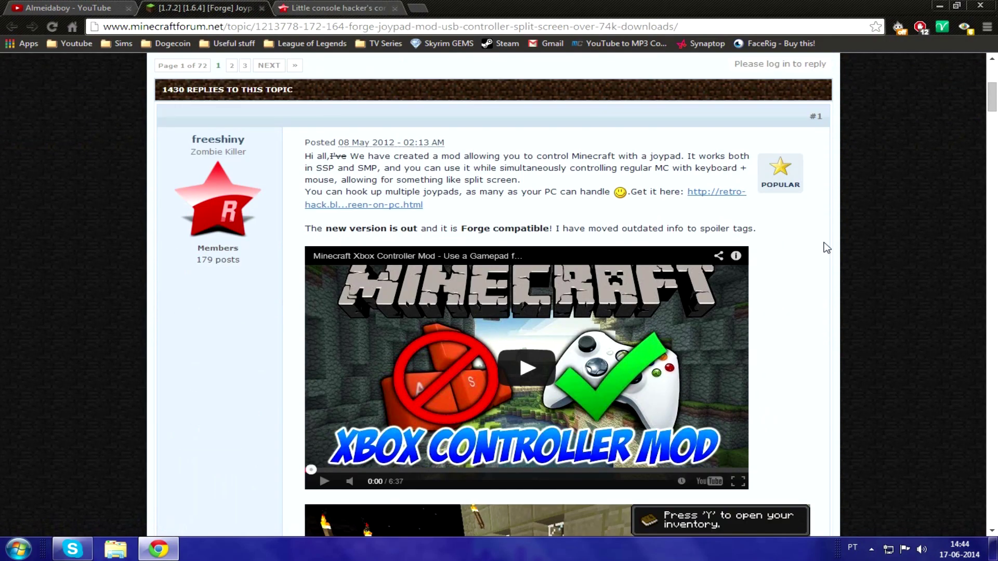
scroll(958, 249, "up", 5)
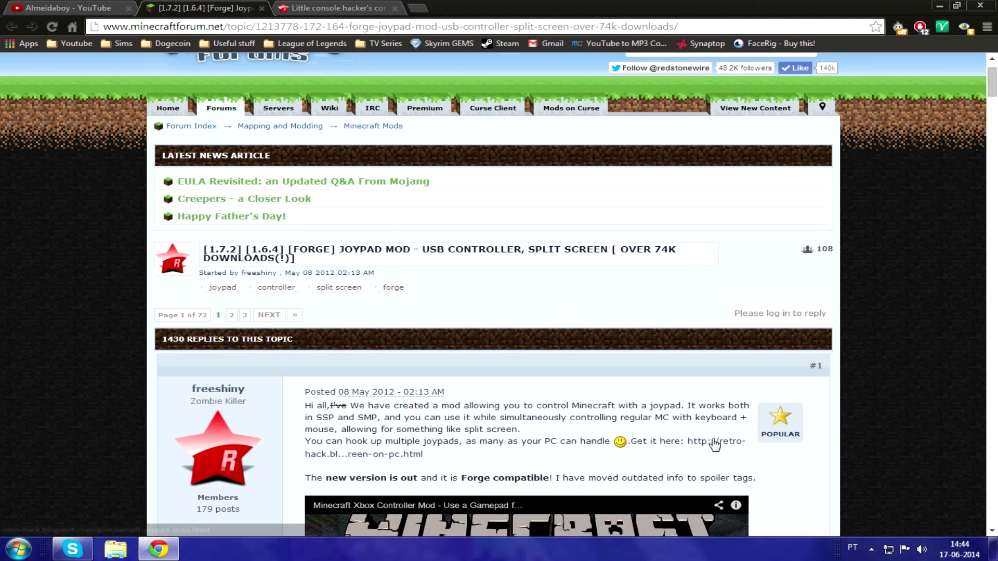
left_click(715, 445)
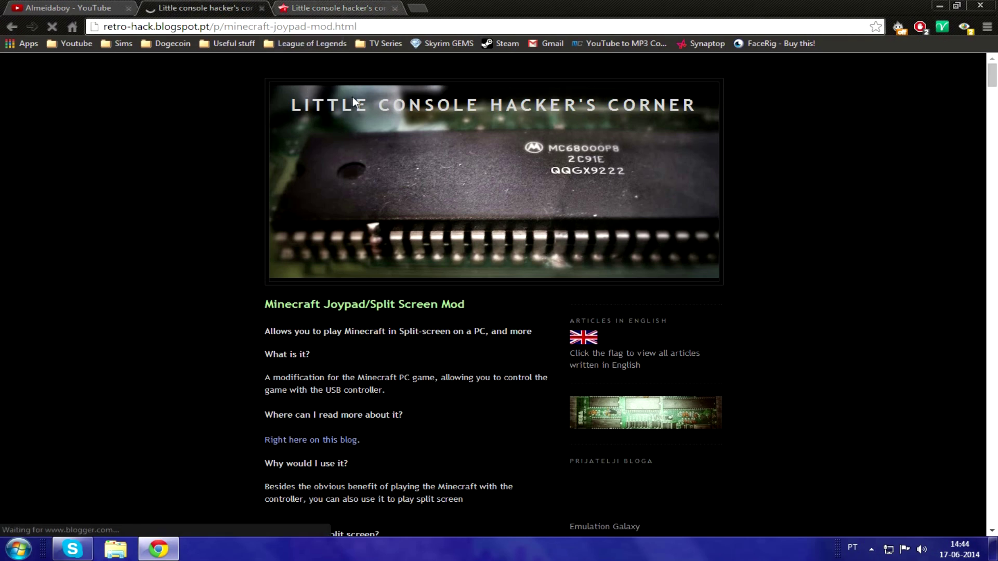
Step: Close the duplicate blog tab and follow the 'Right here' link under 'Where do I get it?'
left_click(394, 8)
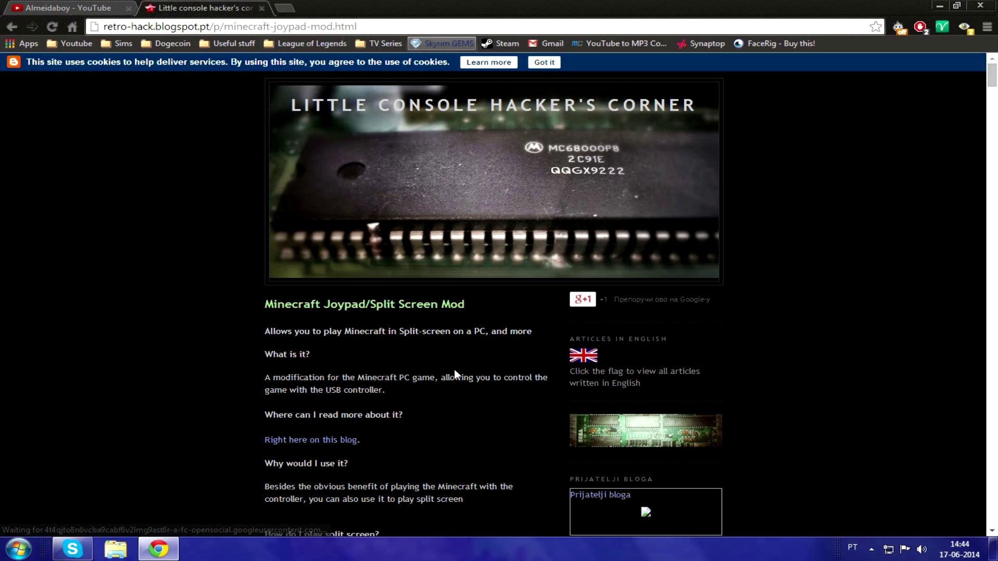
scroll(452, 370, "down", 3)
scroll(467, 311, "down", 2)
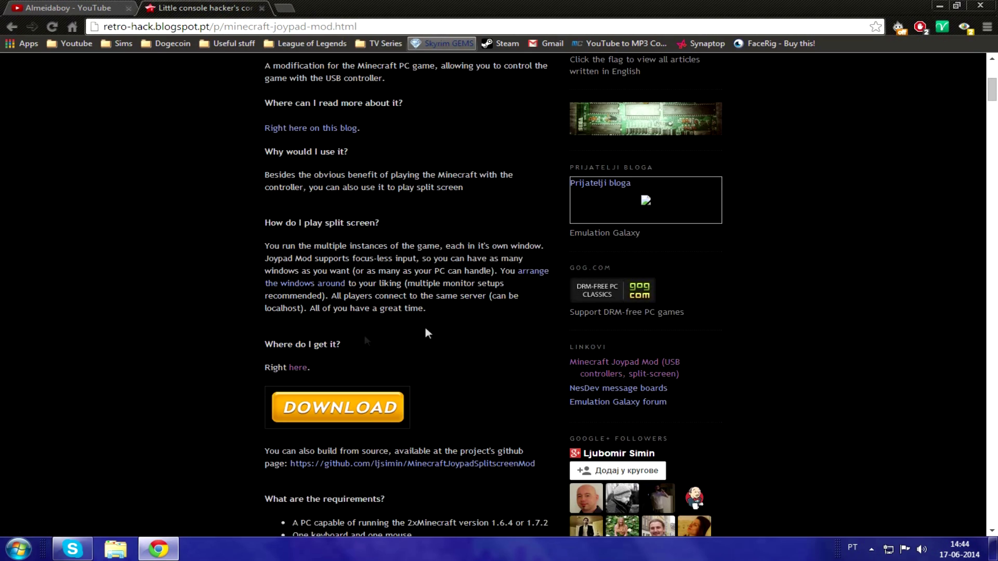
left_click(298, 370)
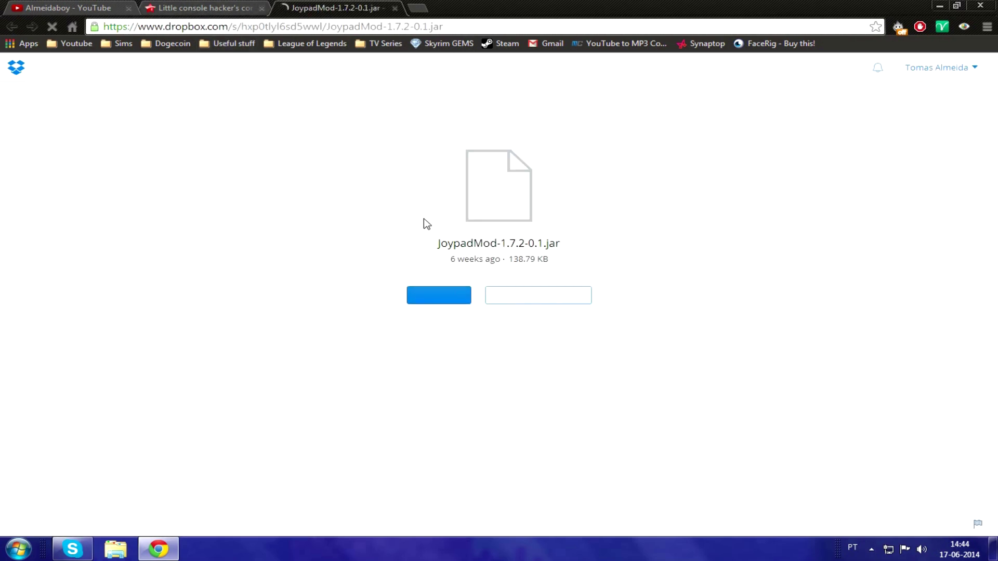
Step: Download JoypadMod-1.7.2-0.1.jar, keep it past the warning, and show all downloads
left_click(437, 301)
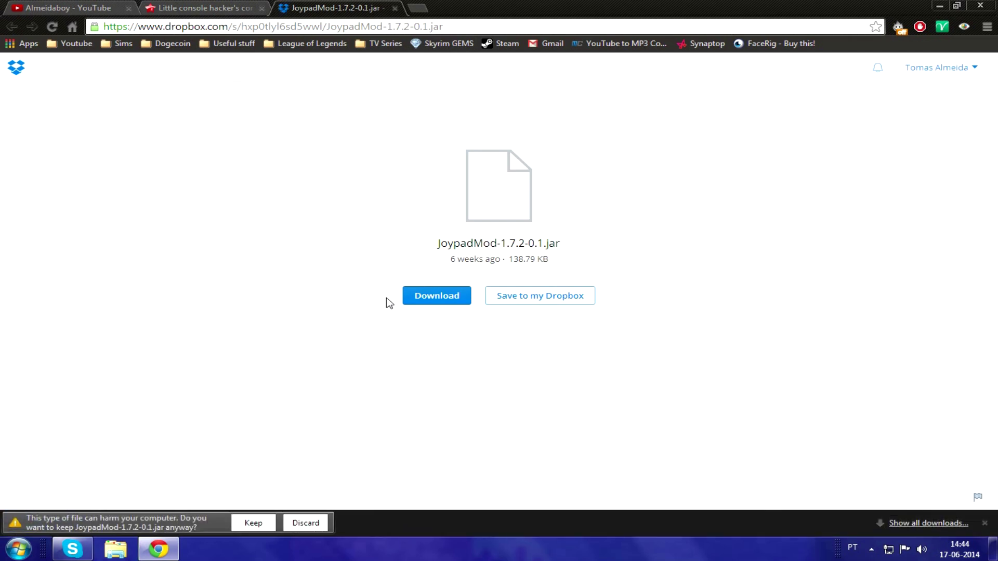
left_click(254, 523)
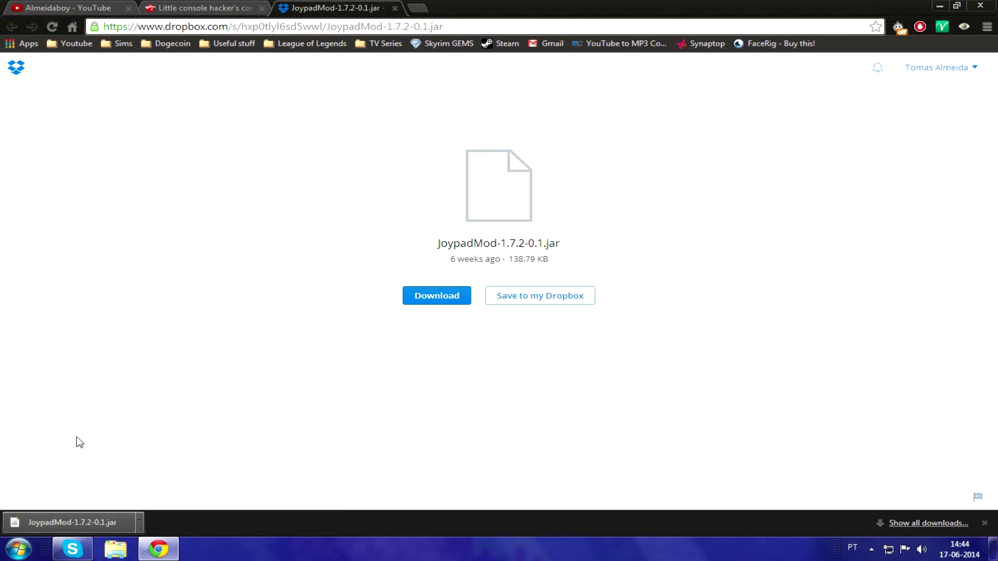
left_click(928, 523)
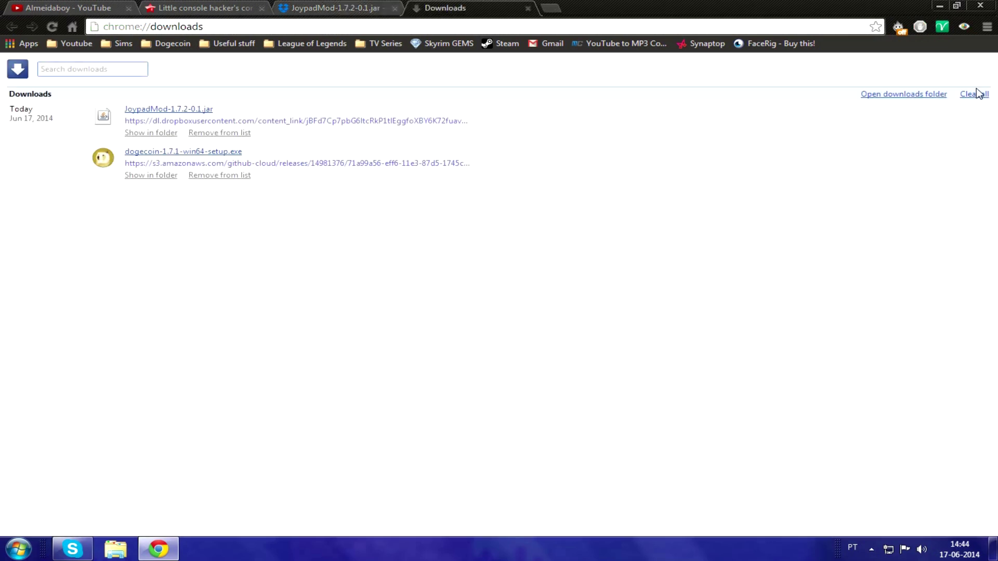
Step: Cut JoypadMod-1.7.2-0.1.jar from the Downloads folder and paste it onto the desktop
left_click(913, 94)
left_click(360, 191)
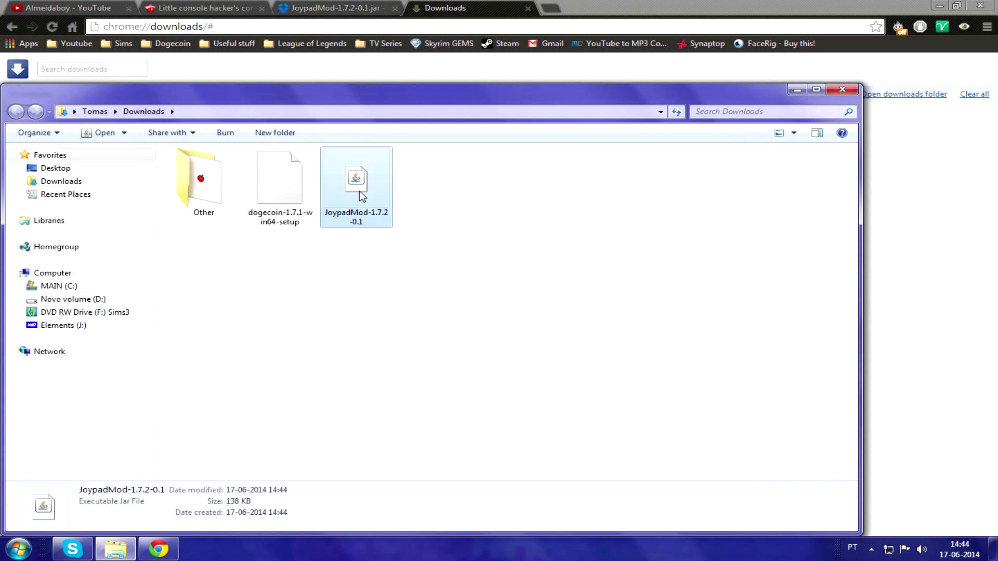
right_click(360, 192)
left_click(394, 358)
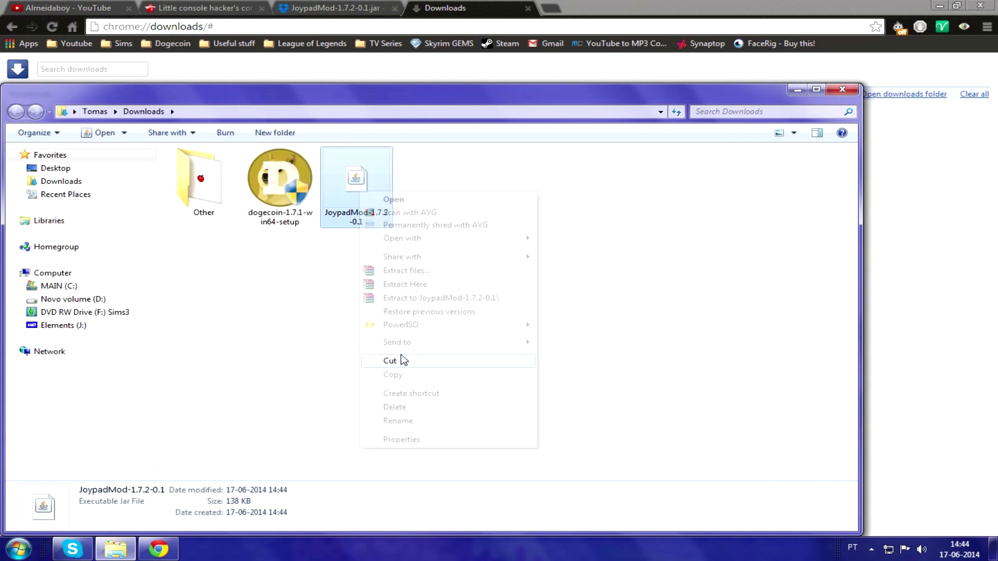
left_click(353, 109)
left_click(574, 198)
key("super+d")
right_click(340, 312)
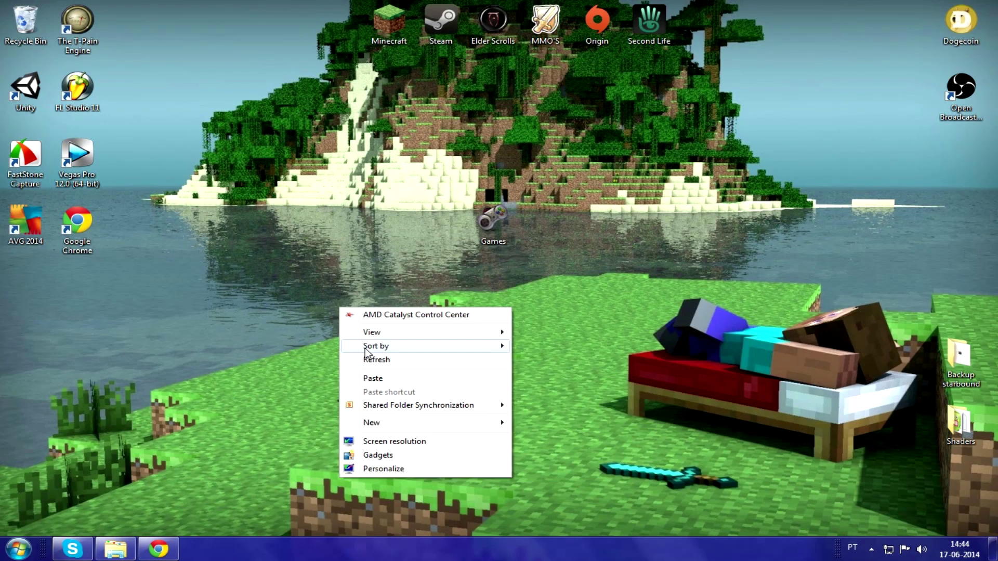
left_click(364, 379)
left_click_drag(317, 313, 366, 361)
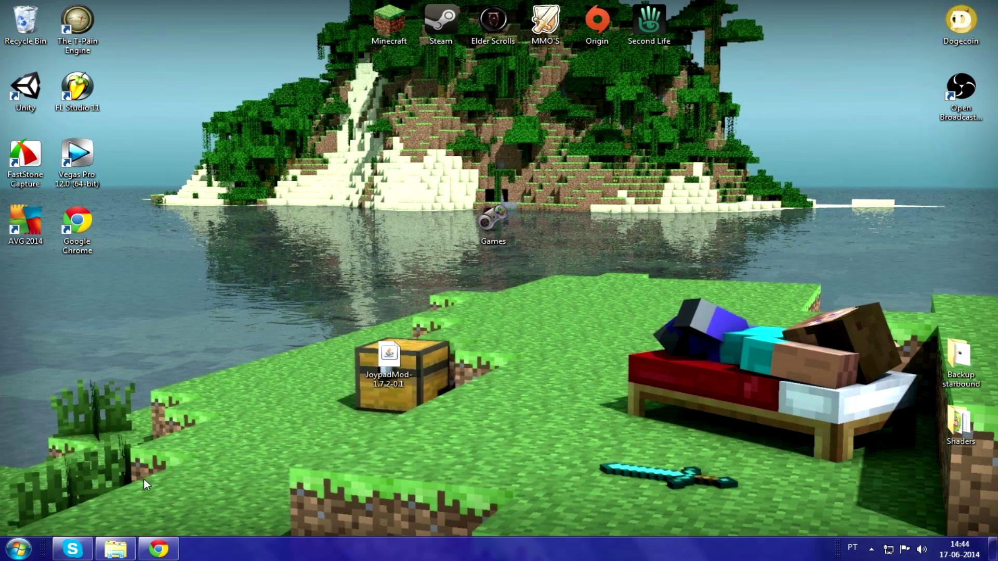
Step: Go to the Minecraft Forge downloads site, files.minecraftforge.net, in the browser
left_click(158, 548)
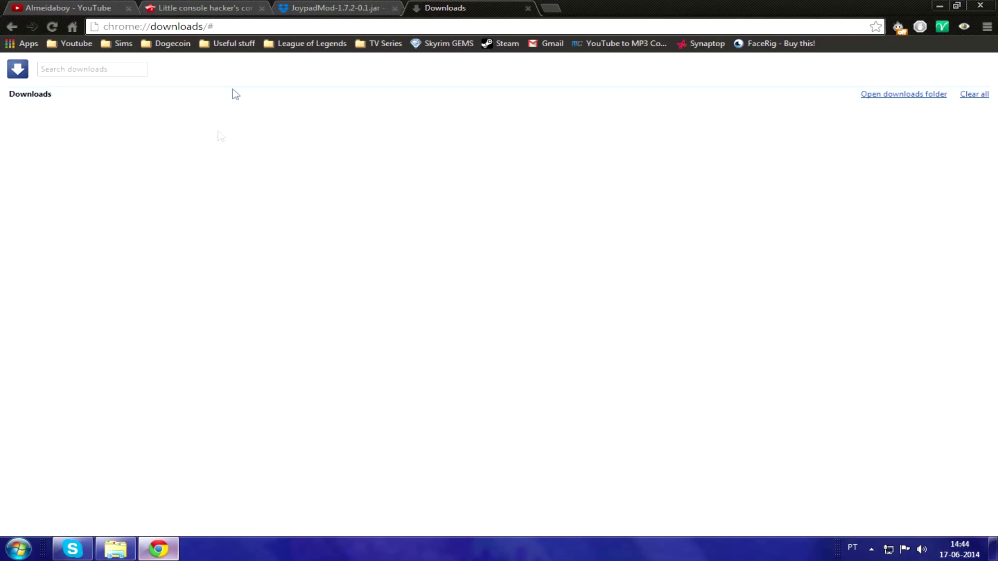
left_click(260, 24)
type("files.minecraftforge.net")
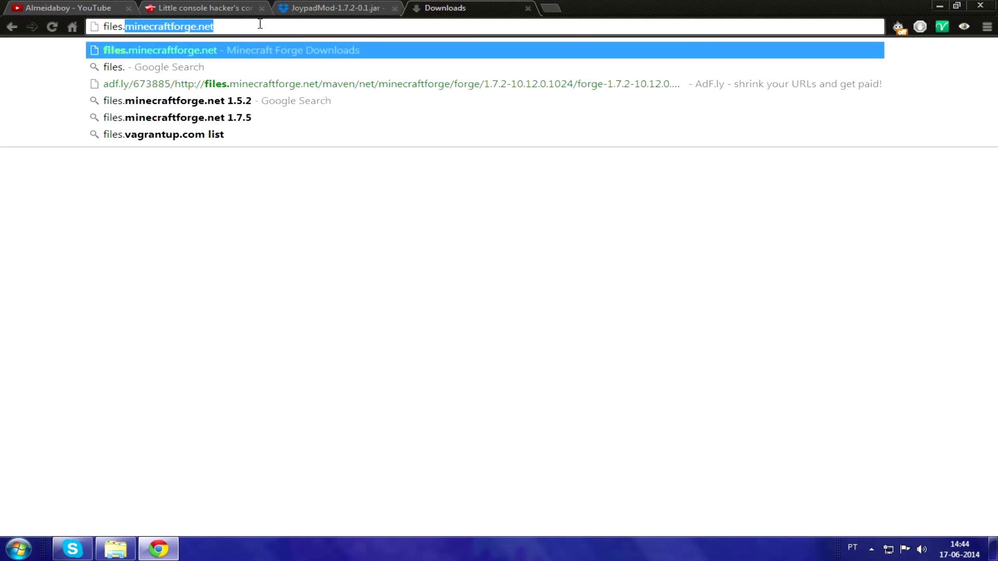
key("Return")
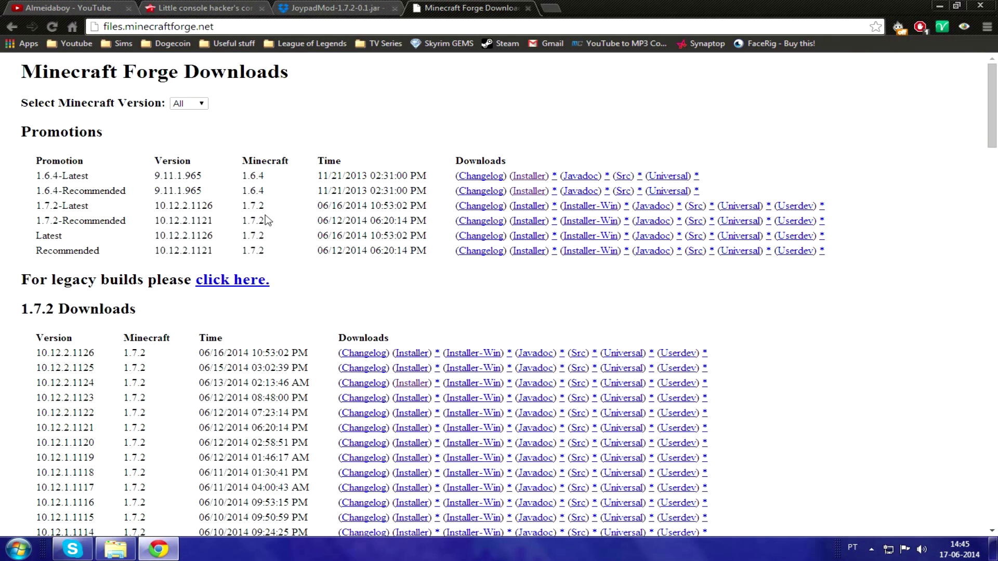
Step: Download the 1.7.2-Recommended Forge installer, keep it, and place it beside JoypadMod on the desktop
left_click(534, 223)
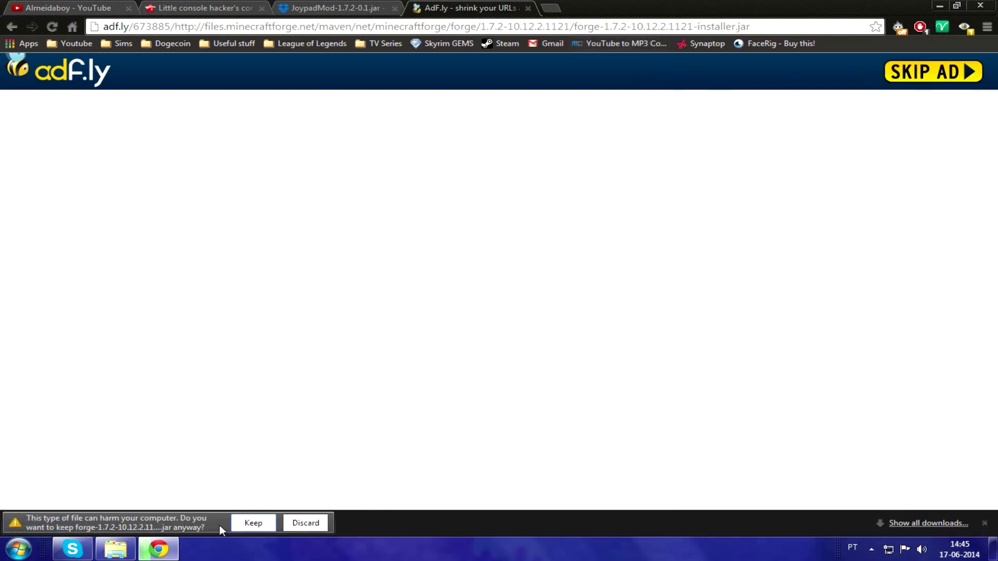
left_click(258, 523)
left_click_drag(75, 522, 493, 392)
left_click_drag(438, 292, 439, 359)
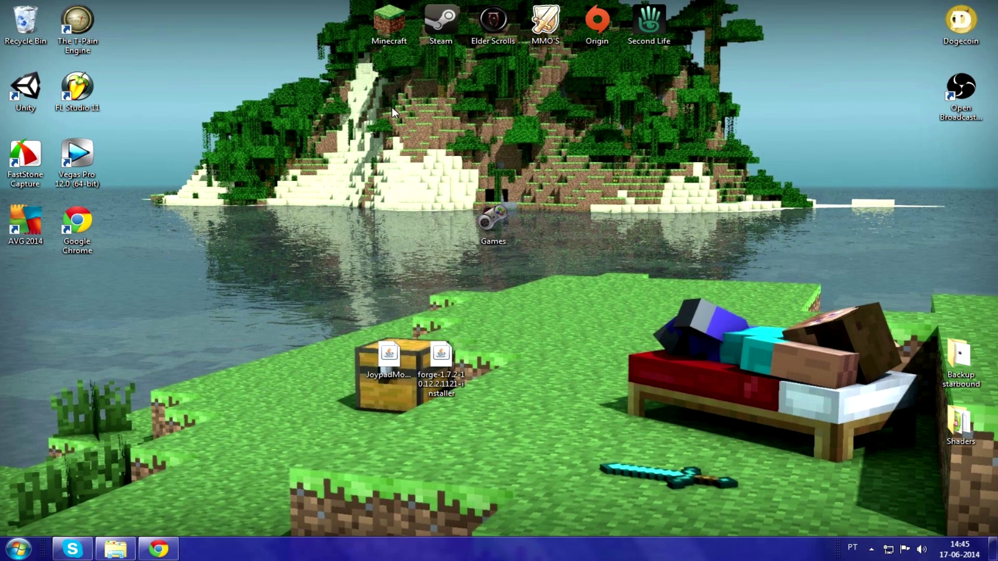
Step: Start the Minecraft Launcher from the desktop Minecraft folder
double_click(393, 21)
left_click(811, 87)
left_click(834, 21)
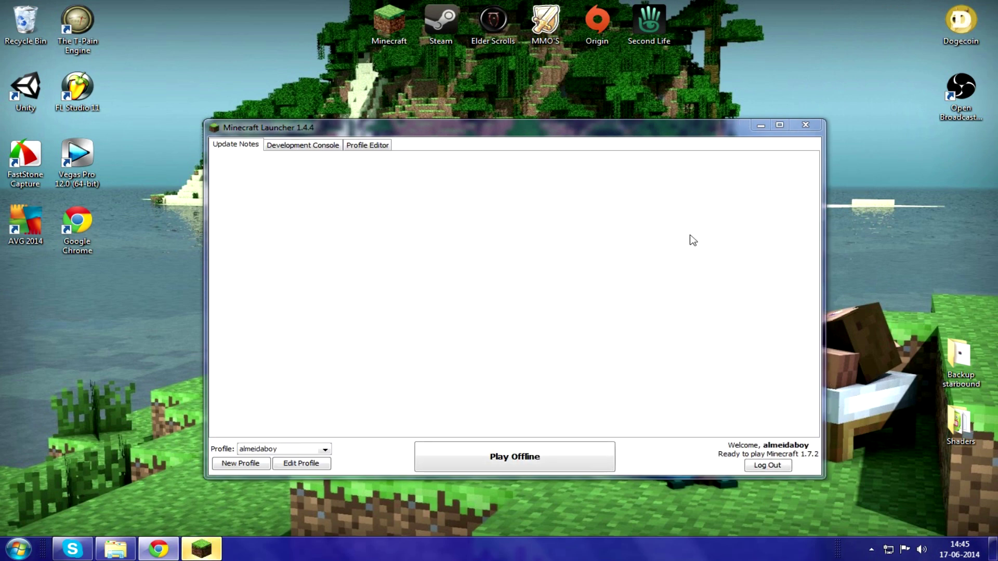
left_click_drag(549, 131, 530, 124)
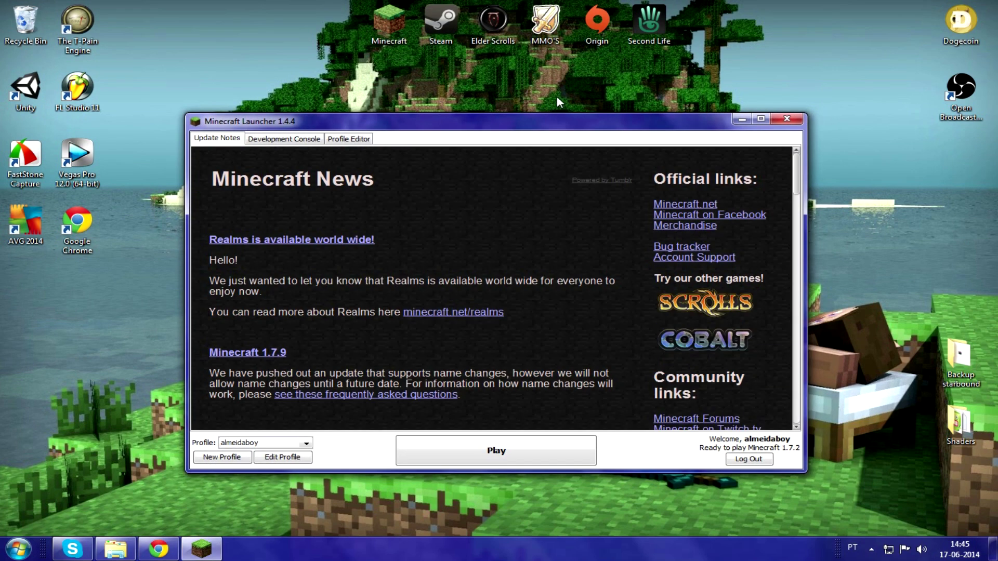
Step: Set the profile to release 1.7.2, save it, then launch the game once and quit
left_click(287, 456)
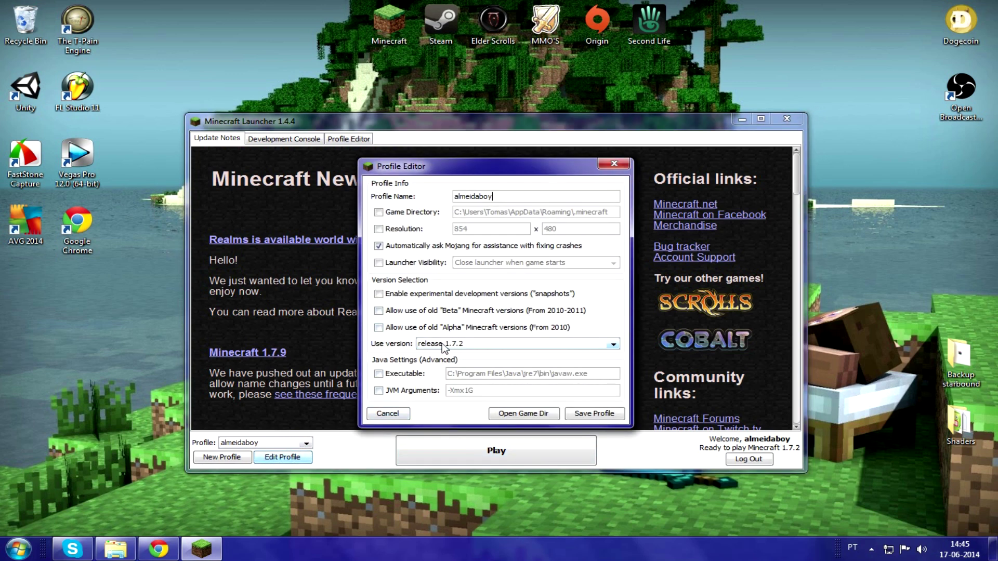
left_click(443, 347)
left_click(443, 346)
left_click(445, 346)
scroll(582, 382, "up", 1)
scroll(565, 413, "up", 1)
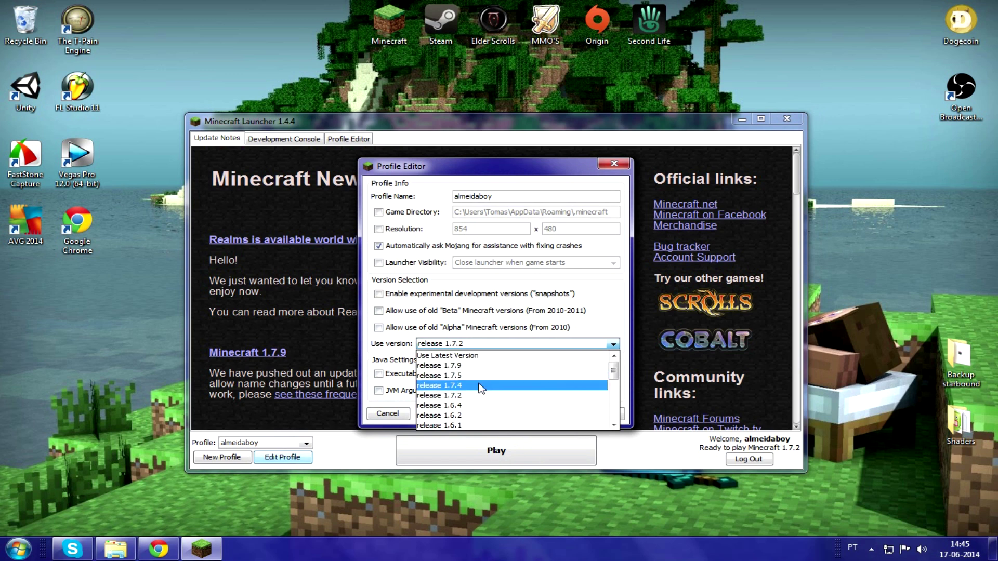
left_click(474, 398)
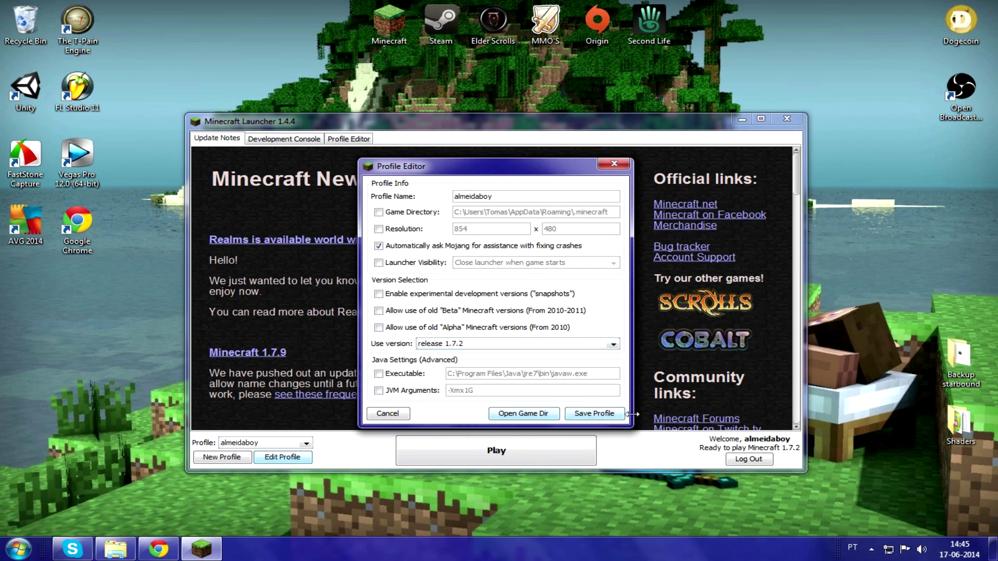
left_click(608, 419)
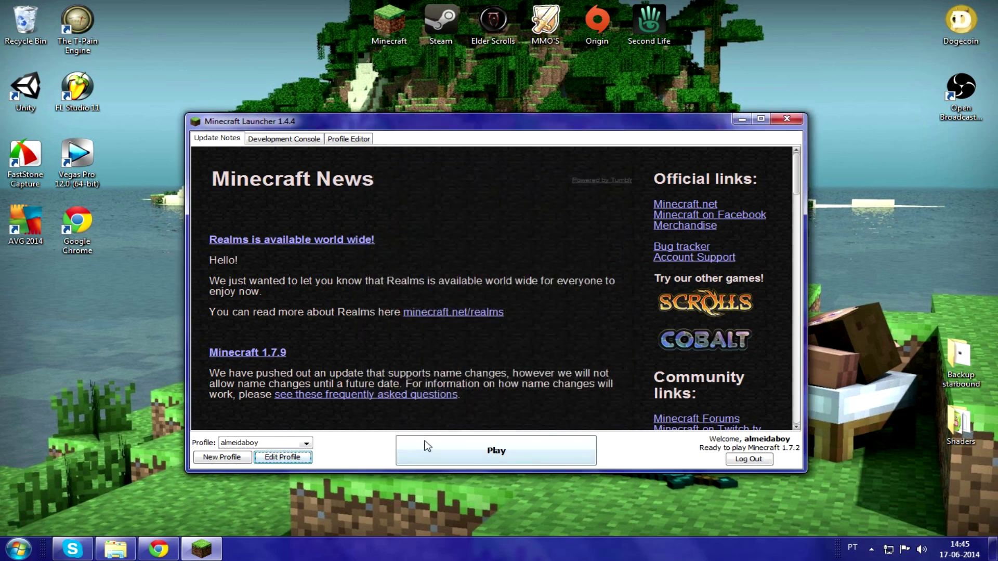
left_click(446, 455)
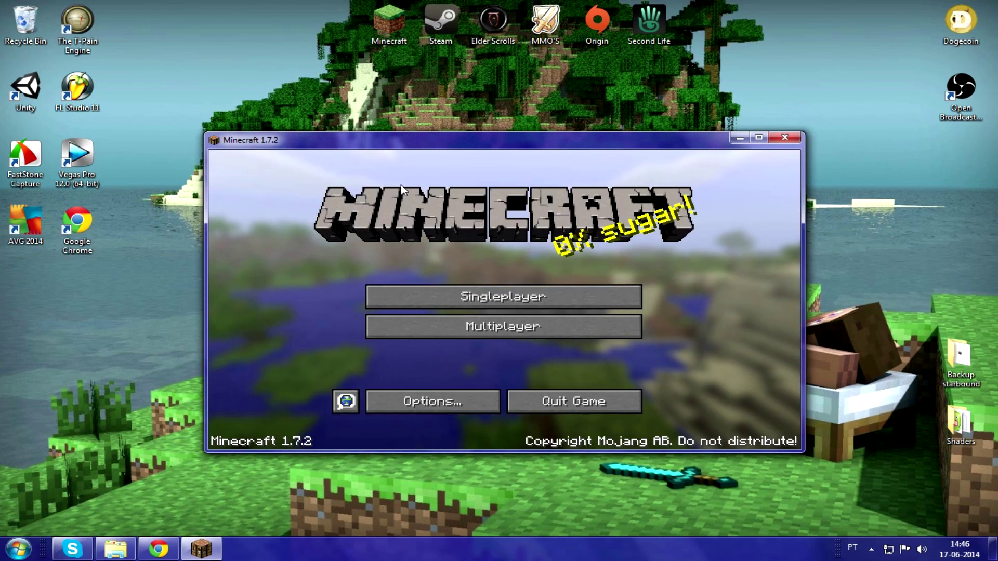
left_click(581, 409)
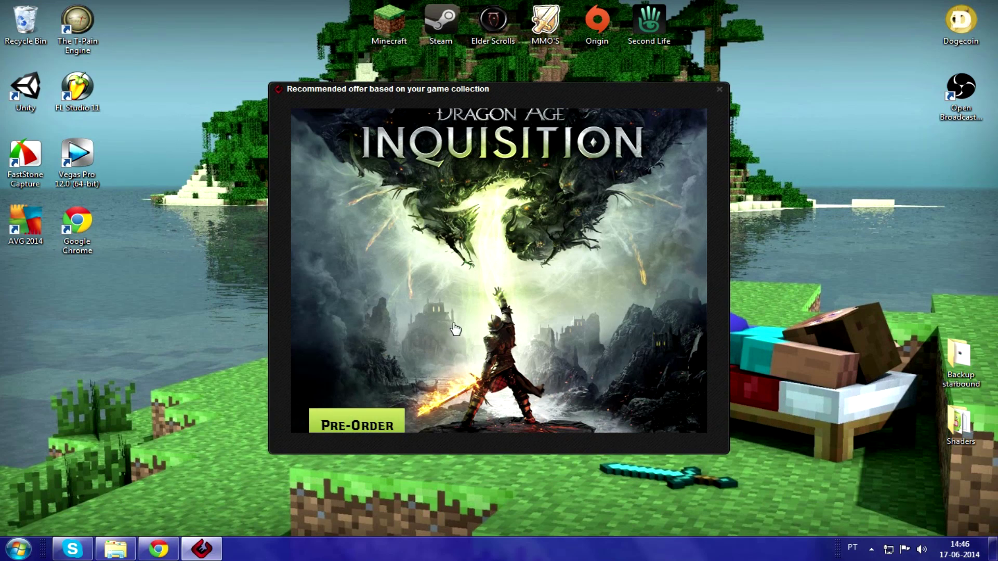
Step: Dismiss the Dragon Age offer, run the Forge installer with Install client, and close the Complete message
left_click(719, 90)
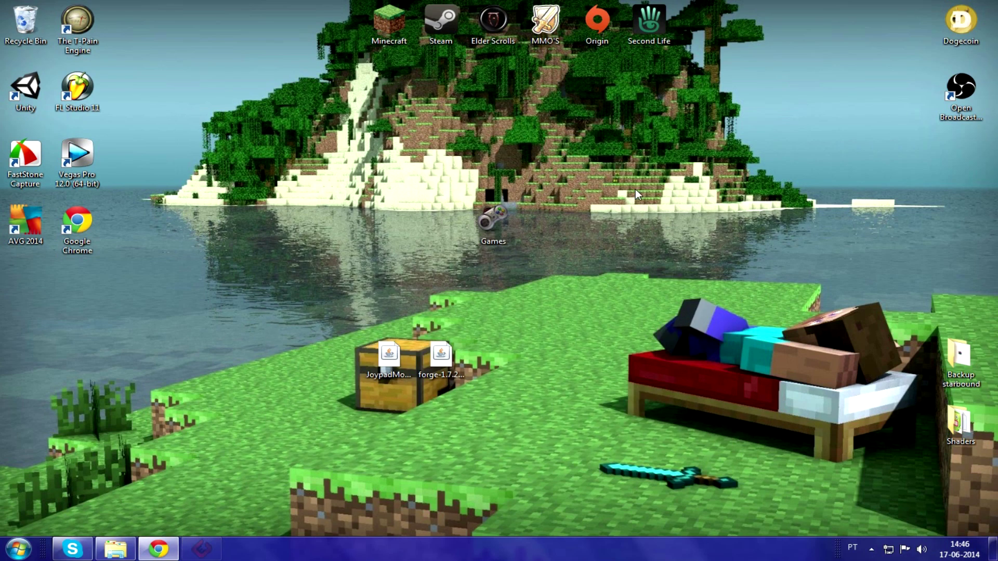
left_click(441, 358)
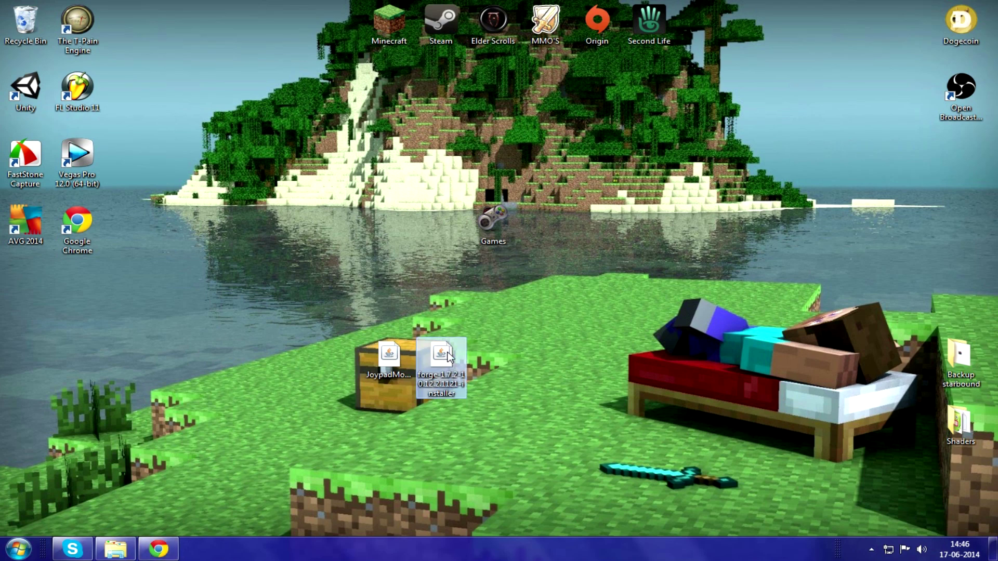
double_click(445, 355)
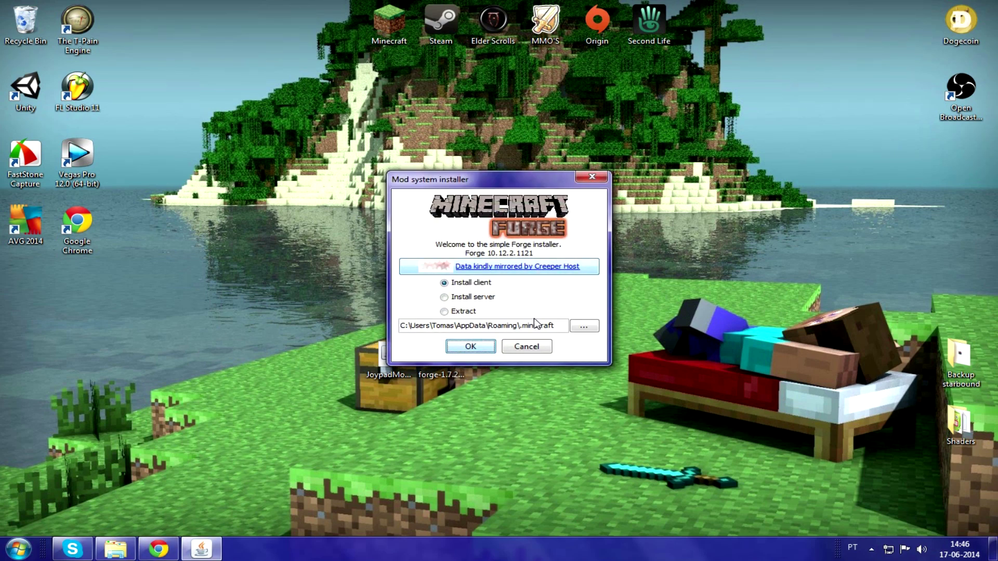
left_click(479, 344)
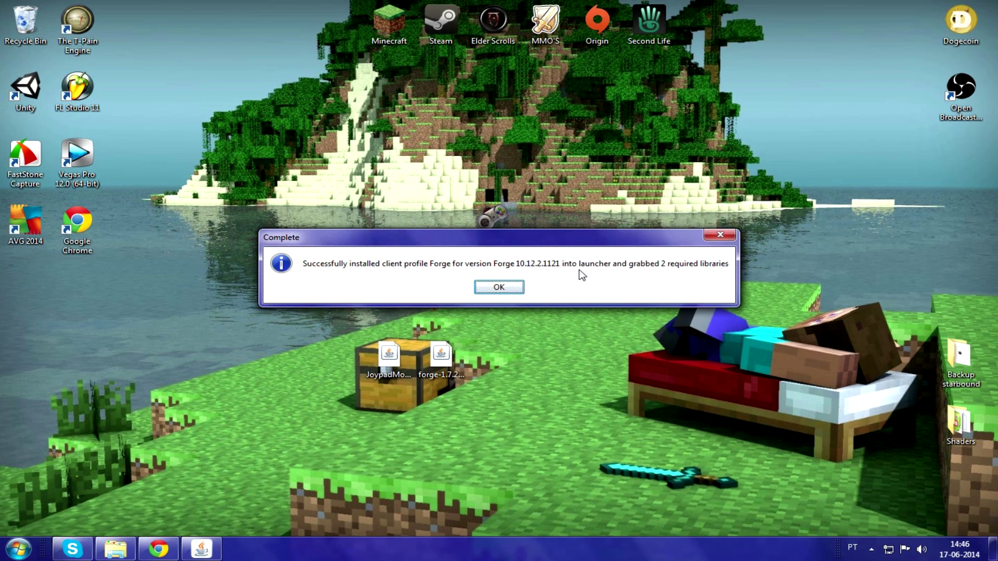
key("Return")
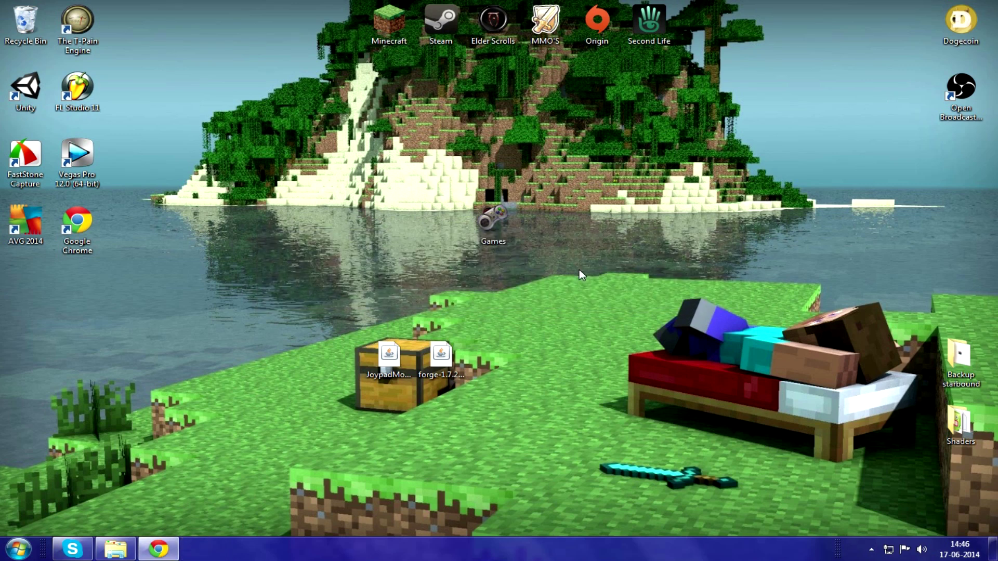
Step: Bring up the Downloads Explorer window and go to %appdata% via the address bar
left_click_drag(450, 339, 709, 334)
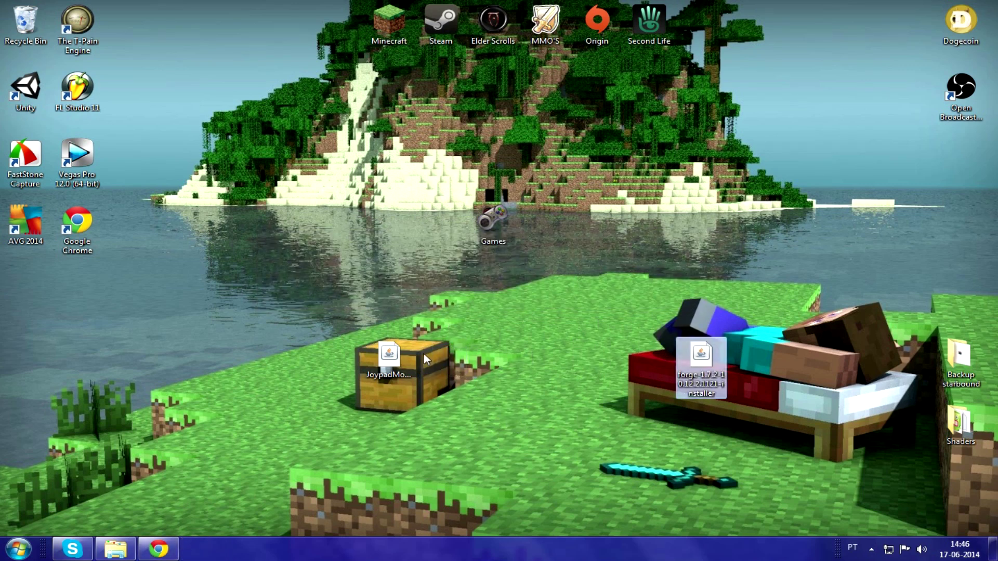
left_click(388, 359)
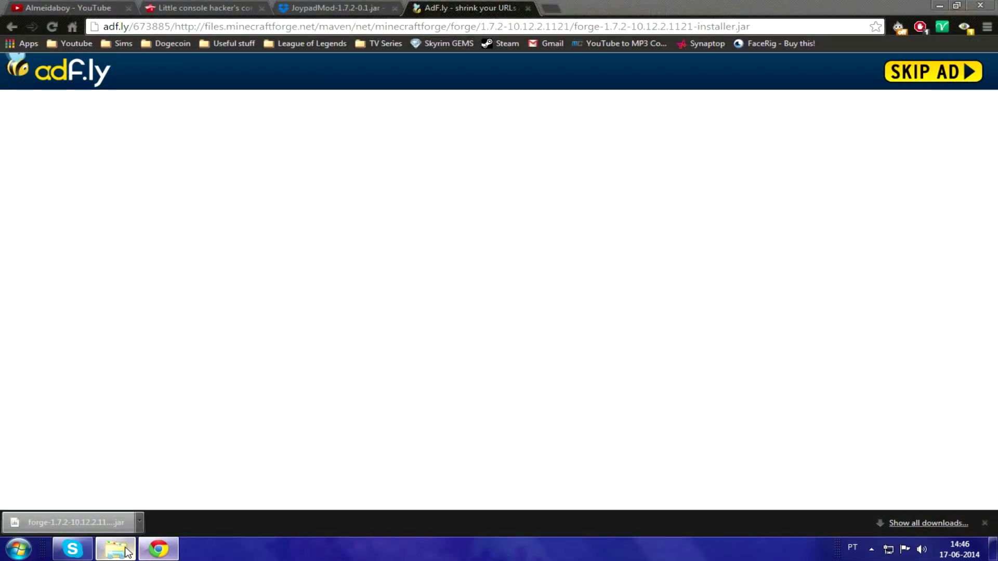
left_click(126, 552)
left_click(158, 549)
left_click(159, 549)
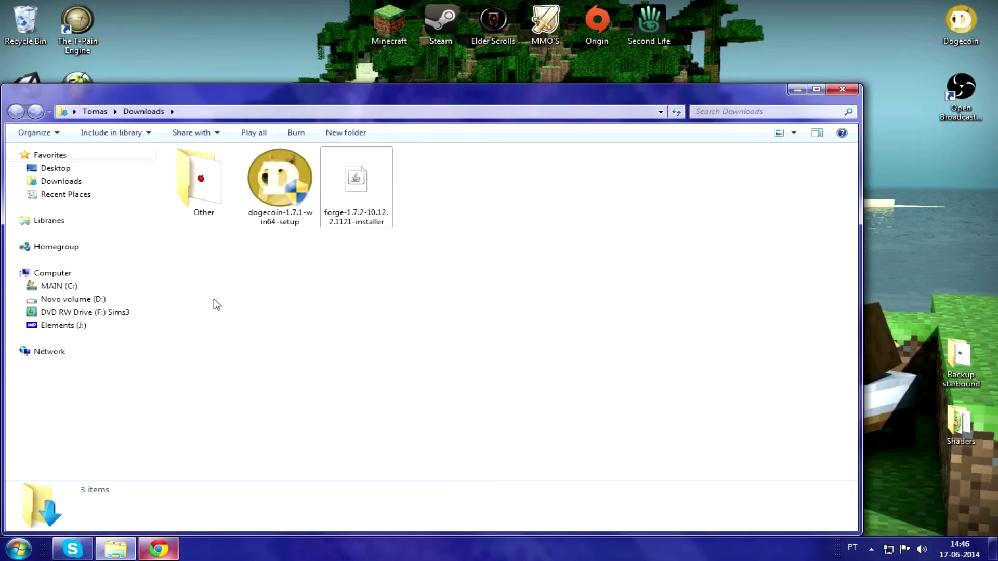
left_click(208, 112)
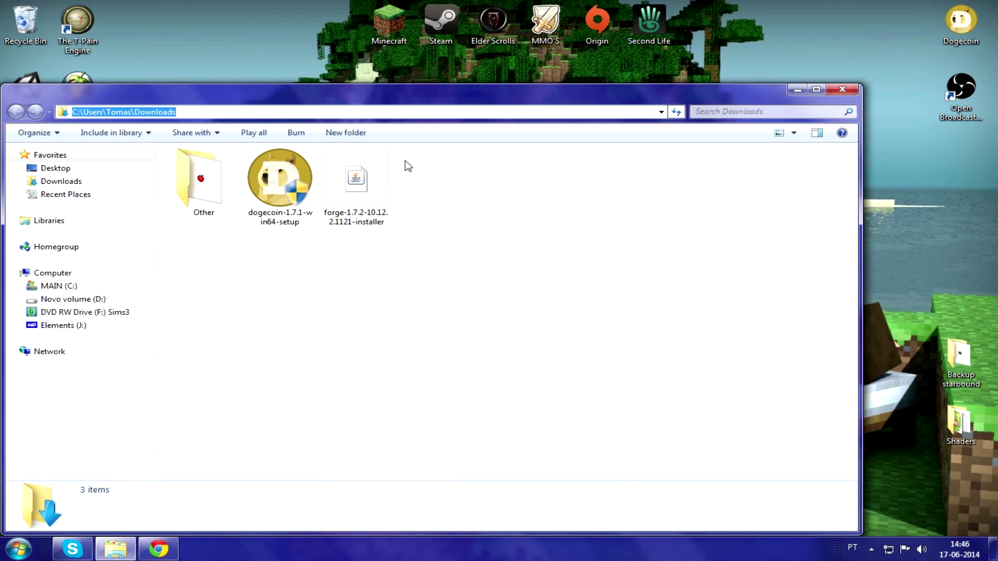
type("%appda")
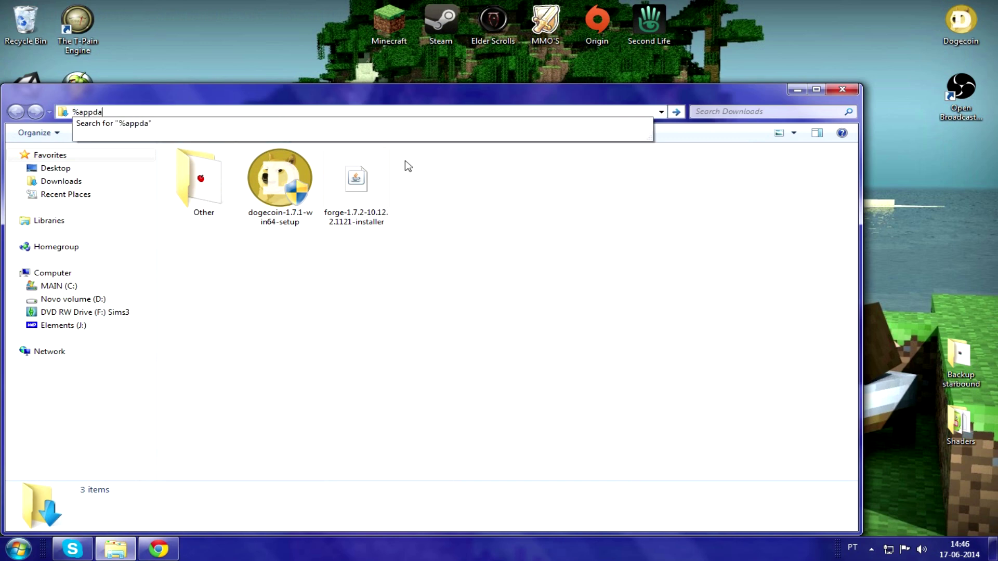
key("Return")
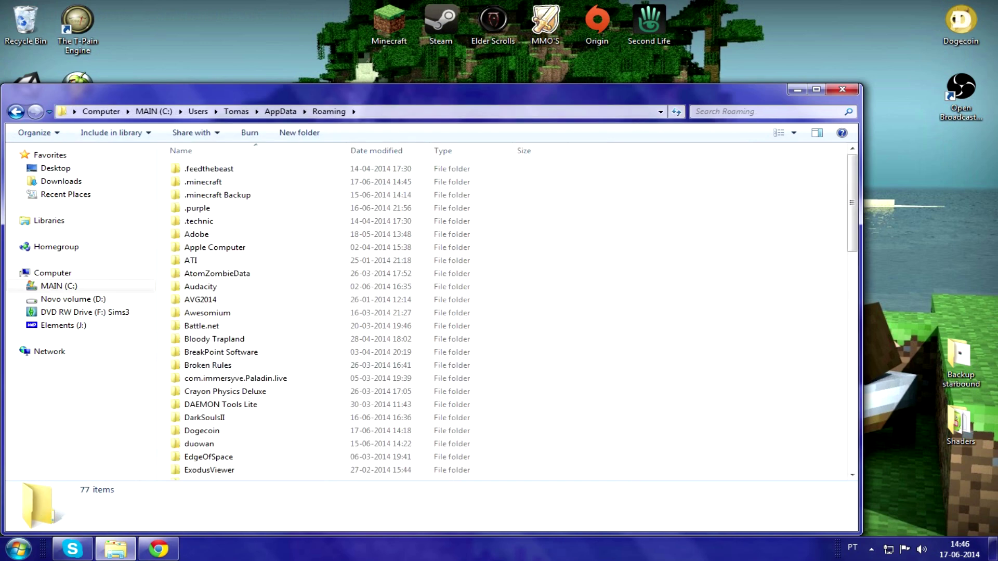
key("super")
left_click(61, 517)
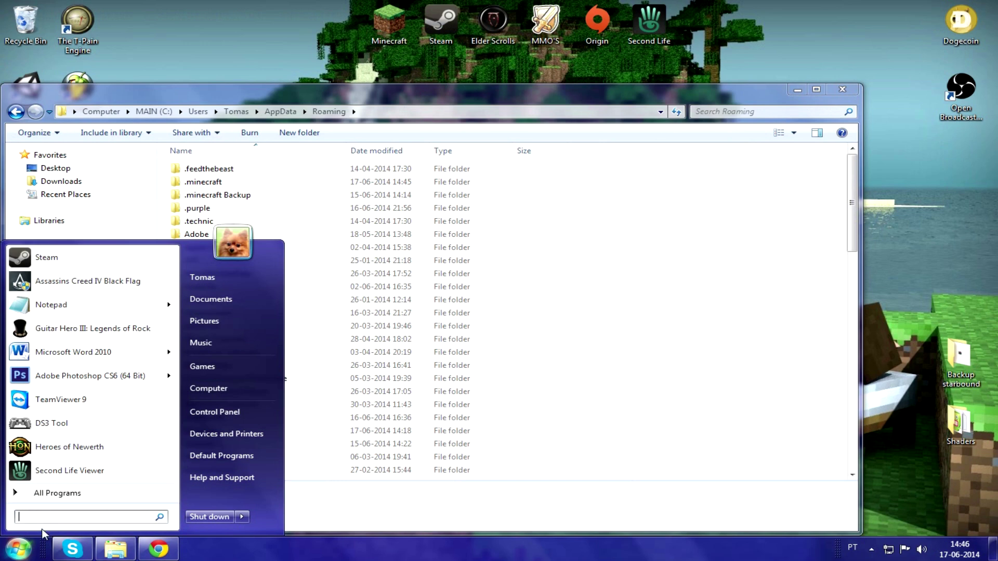
left_click(475, 110)
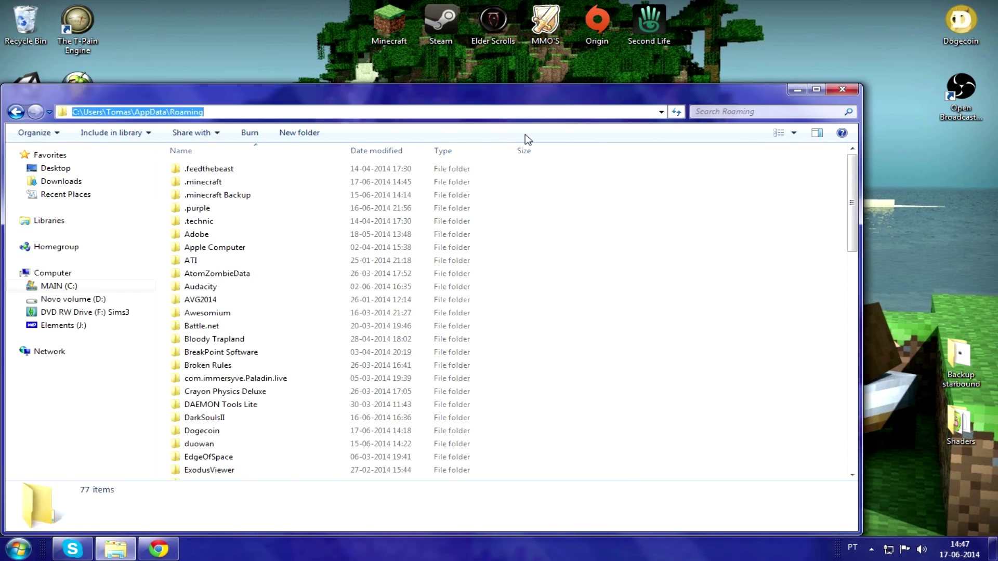
left_click(628, 169)
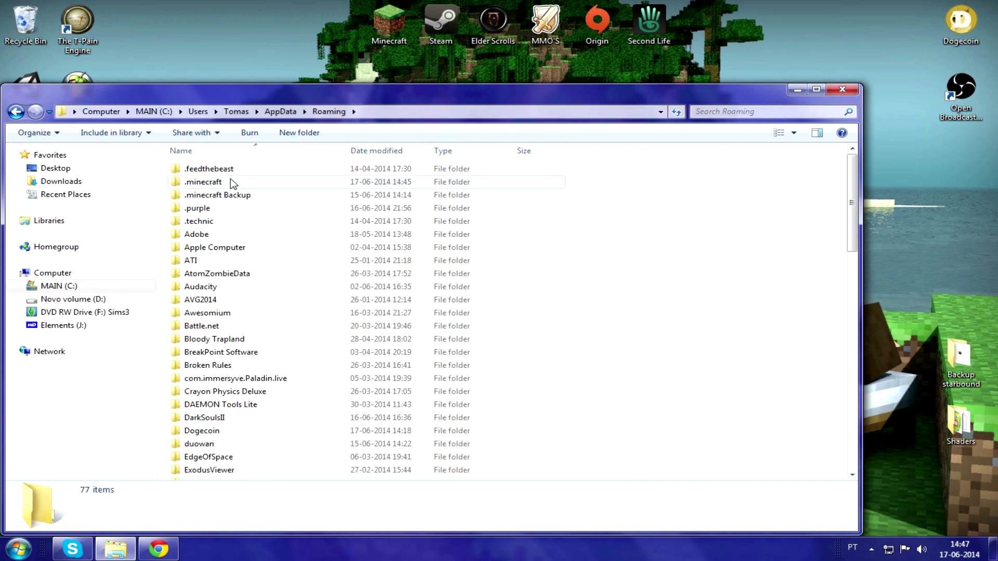
Step: Open the .minecraft folder, then the desktop folder holding the Minecraft application
double_click(241, 187)
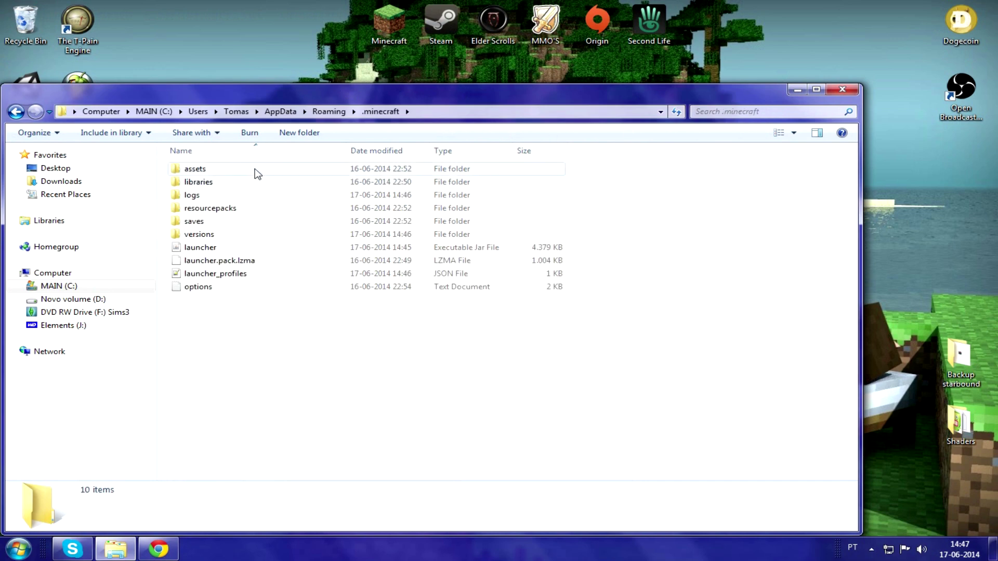
left_click_drag(698, 375, 416, 163)
left_click(641, 334)
double_click(399, 23)
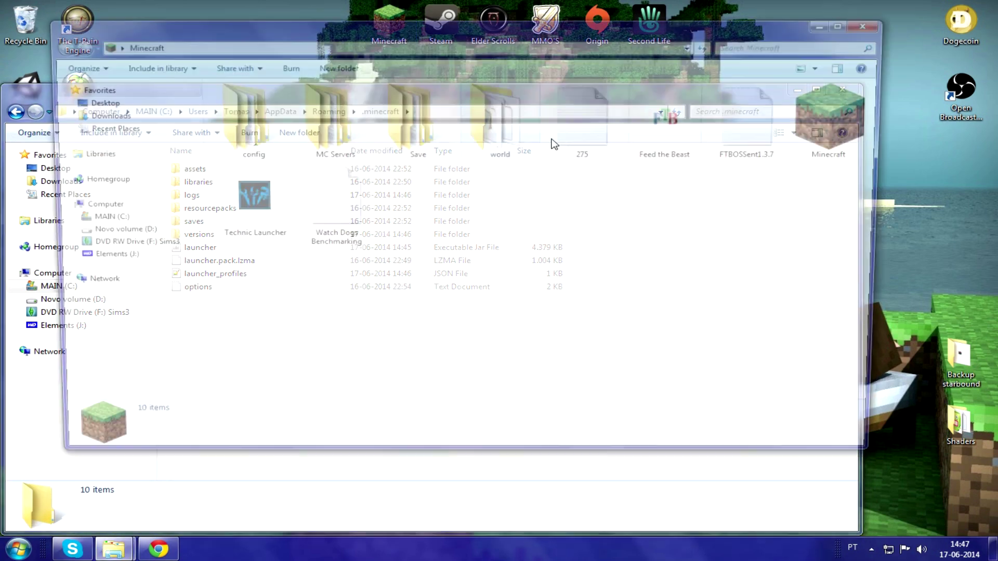
left_click(829, 101)
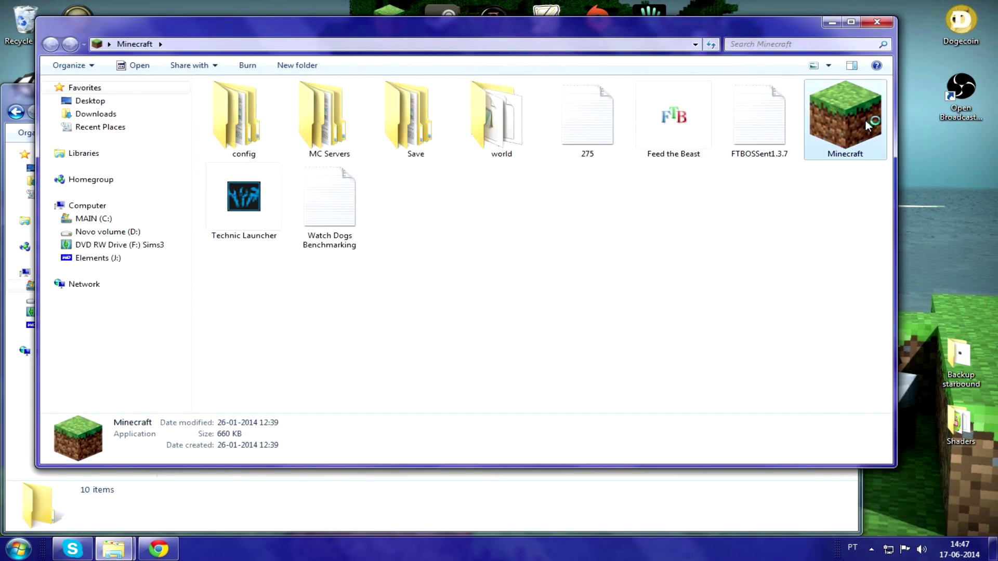
Step: Start the Minecraft Launcher and select the Forge profile
double_click(864, 119)
left_click(876, 22)
left_click_drag(358, 128, 439, 196)
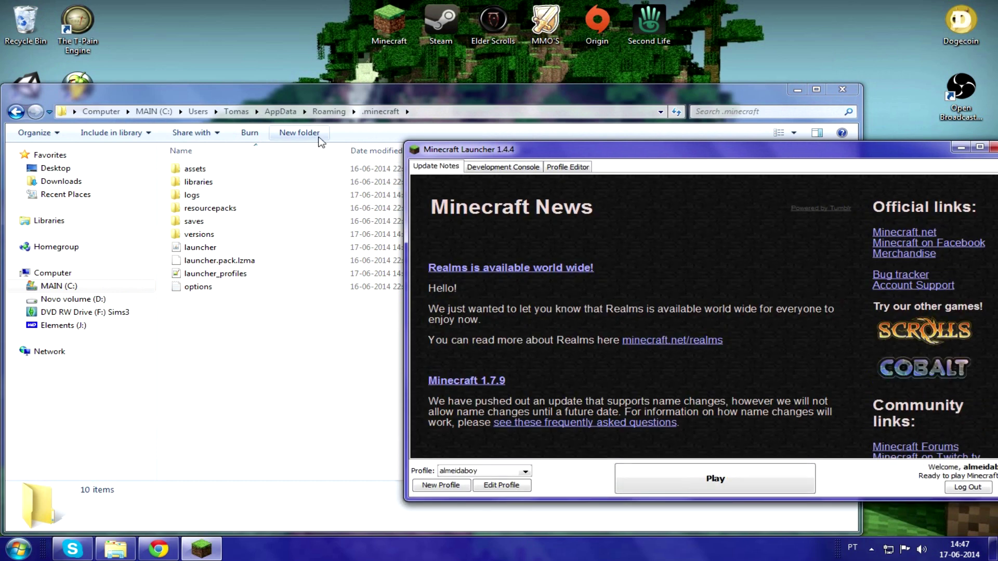
left_click(477, 471)
left_click(465, 483)
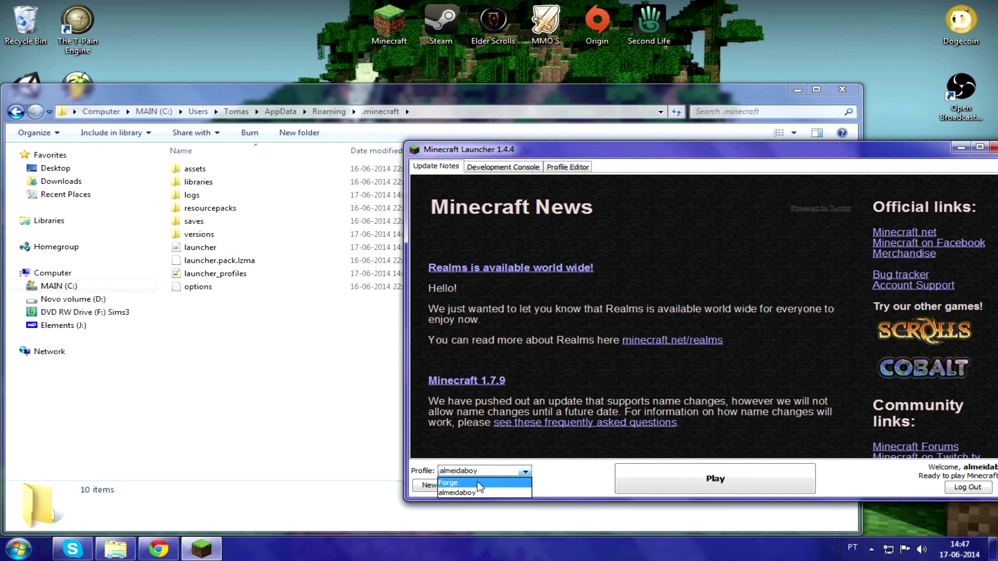
left_click(769, 310)
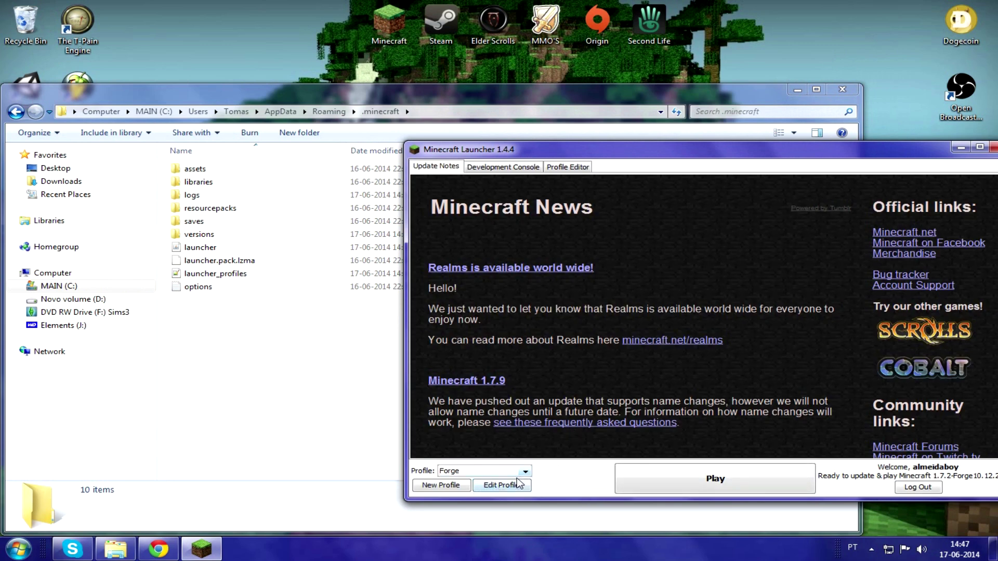
Step: Confirm the Forge profile uses release 1.7.2-Forge10.12.2.1121 and save it
left_click(485, 491)
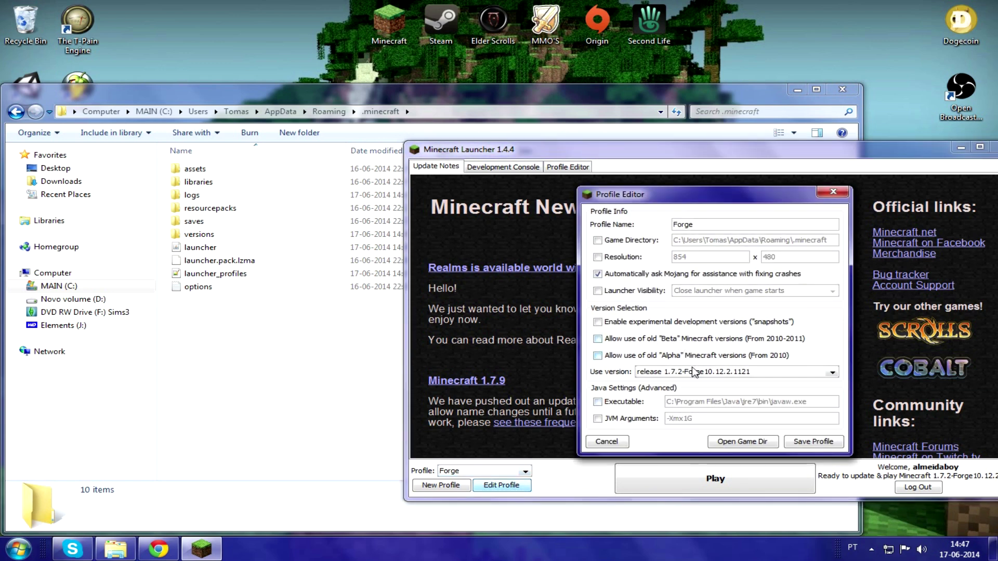
left_click(692, 373)
left_click(692, 372)
left_click(817, 443)
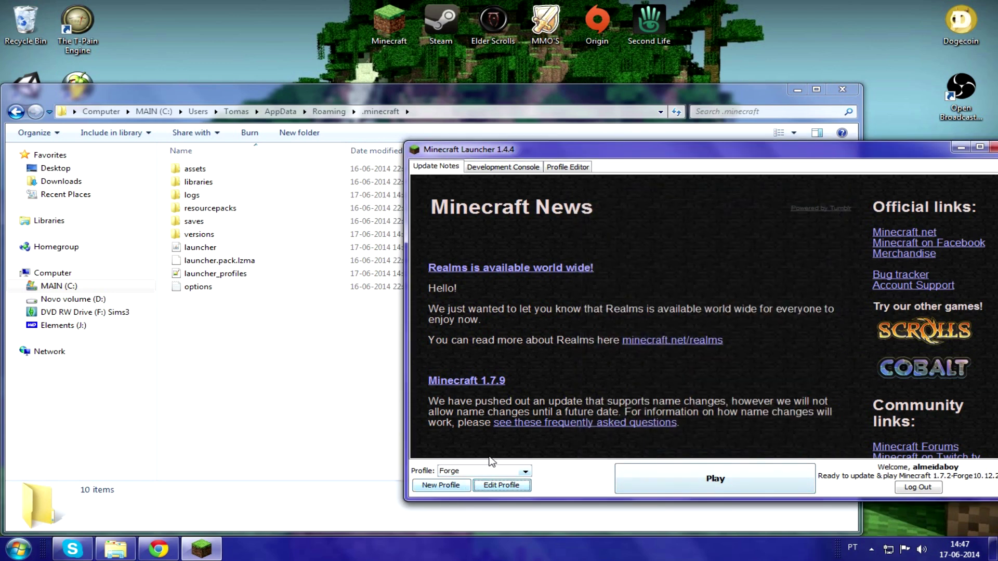
Step: Launch Minecraft with the Forge profile and quit once it has loaded
left_click(492, 471)
left_click(488, 481)
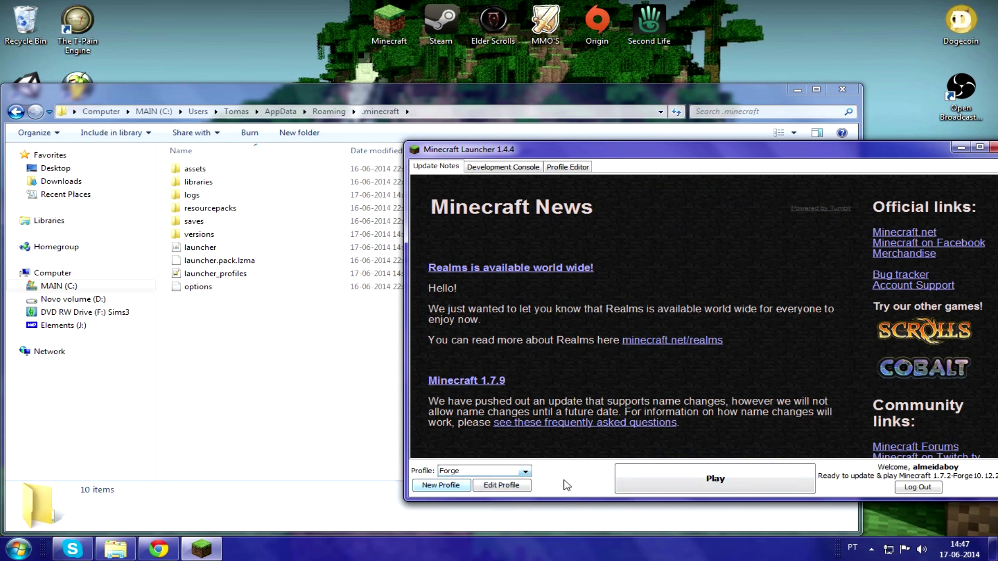
left_click(669, 479)
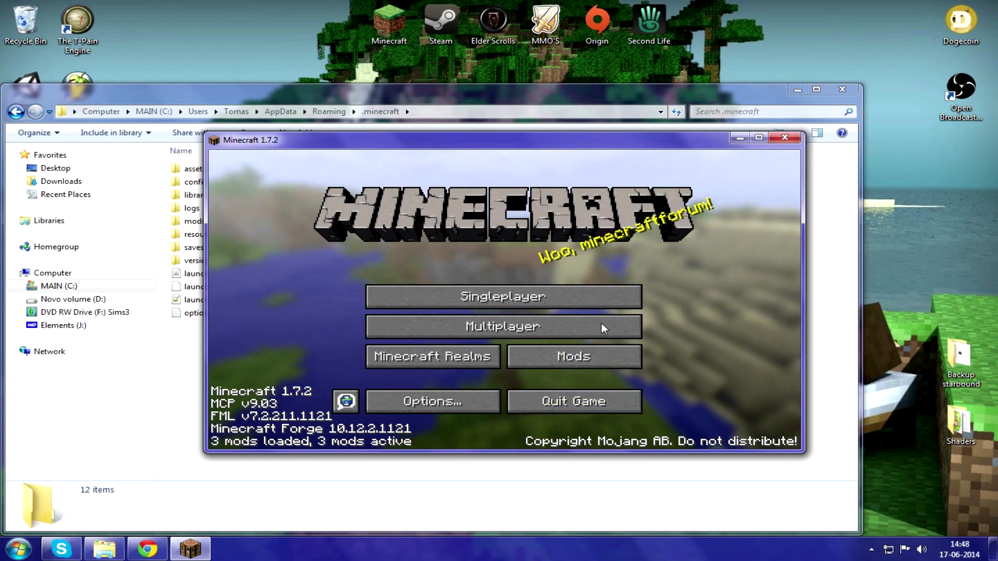
left_click(572, 401)
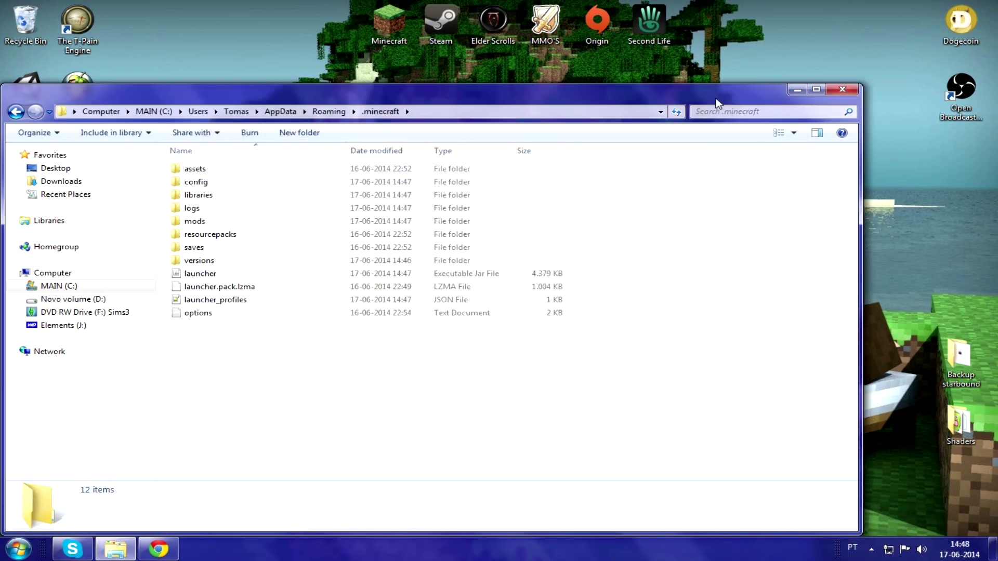
Step: Move JoypadMod-1.7.2-0.1.jar from the desktop into the .minecraft mods folder
left_click_drag(703, 87, 703, 191)
left_click_drag(315, 208, 781, 116)
left_click_drag(368, 375, 190, 218)
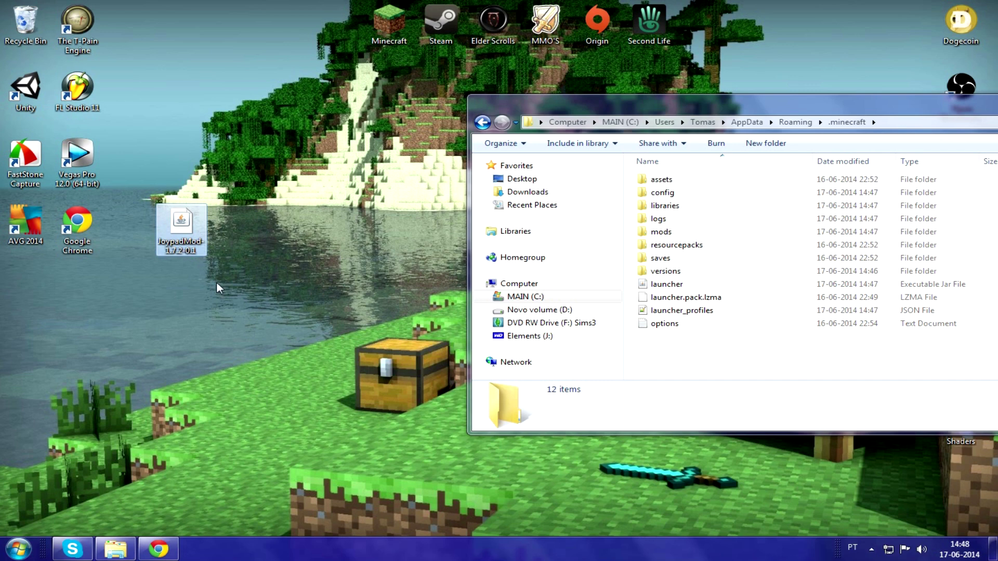
left_click_drag(181, 223, 703, 230)
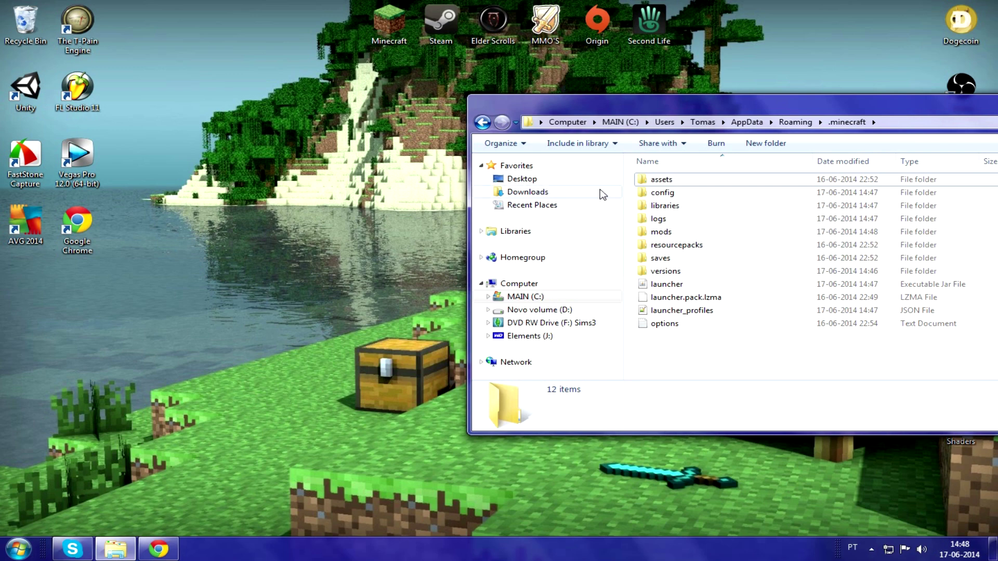
Step: Close the .minecraft folder window and tidy the desktop icons
left_click_drag(555, 107, 199, 110)
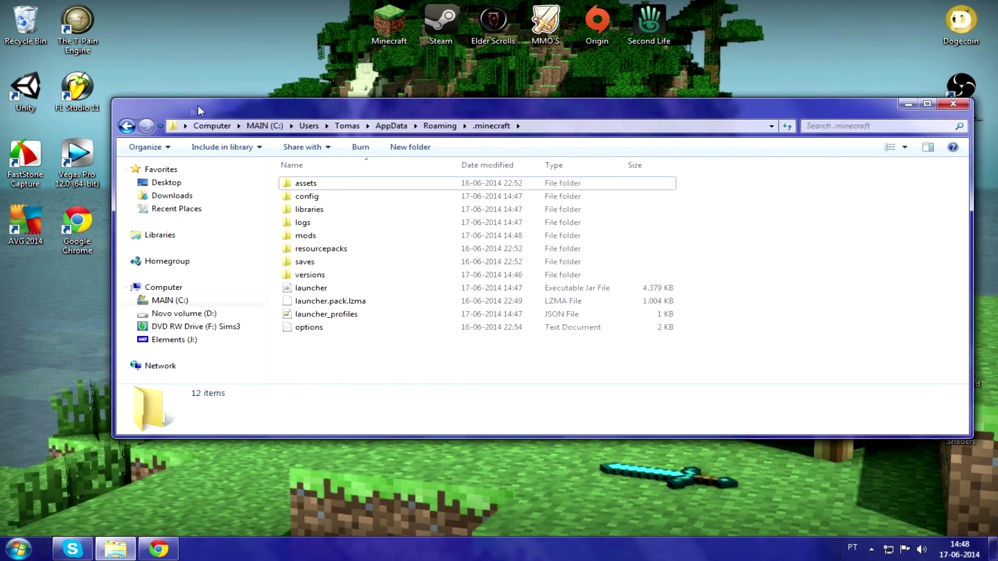
left_click(950, 104)
left_click_drag(699, 356, 961, 290)
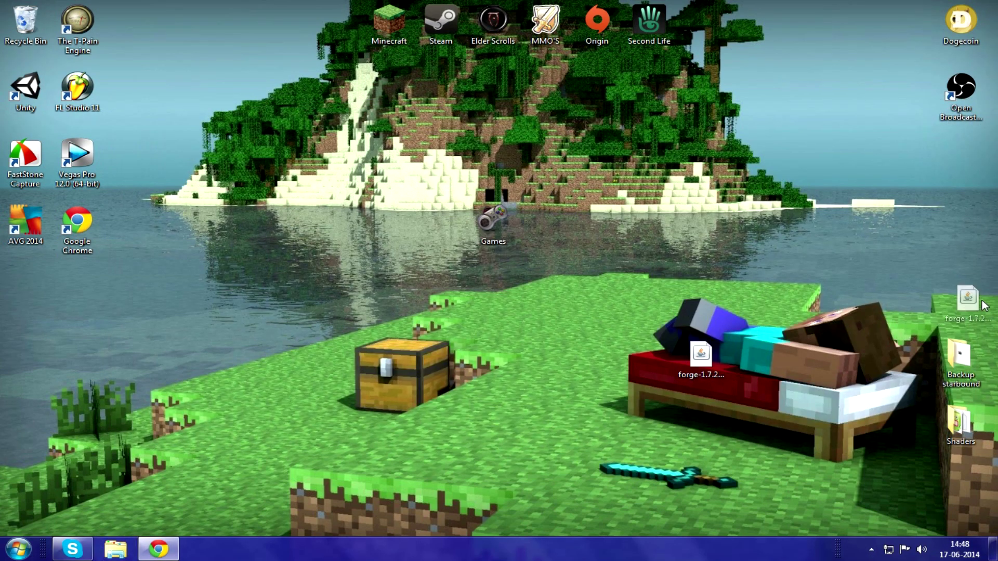
left_click_drag(250, 136, 565, 318)
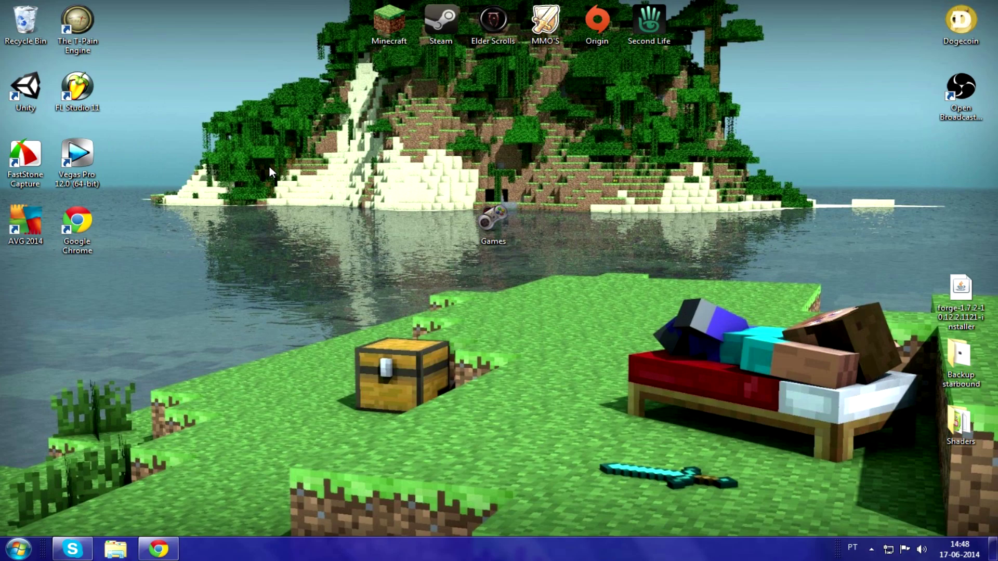
Step: Close the ad tab and search Google for 'ds3 tool' in a new tab
left_click(158, 549)
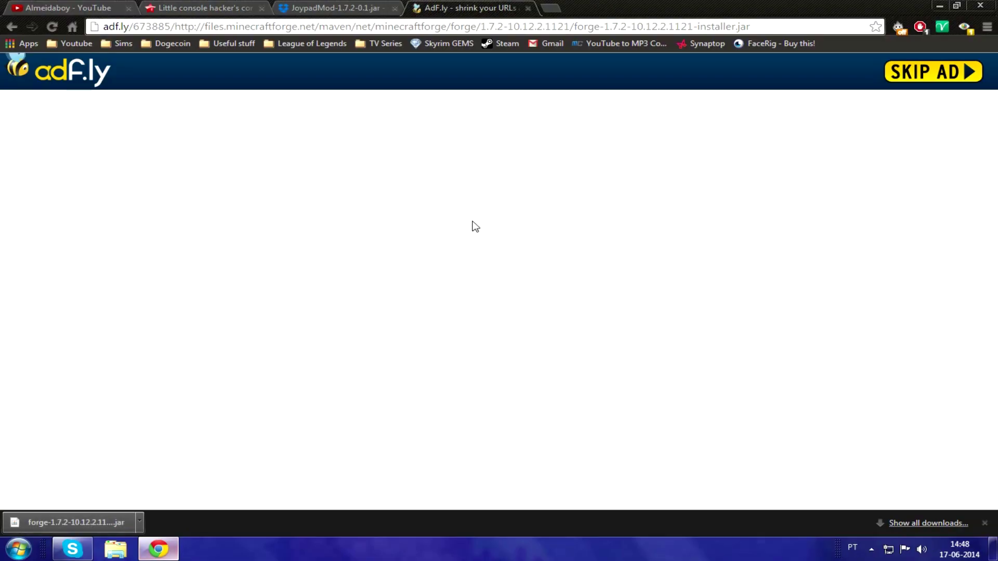
left_click(527, 8)
left_click(415, 8)
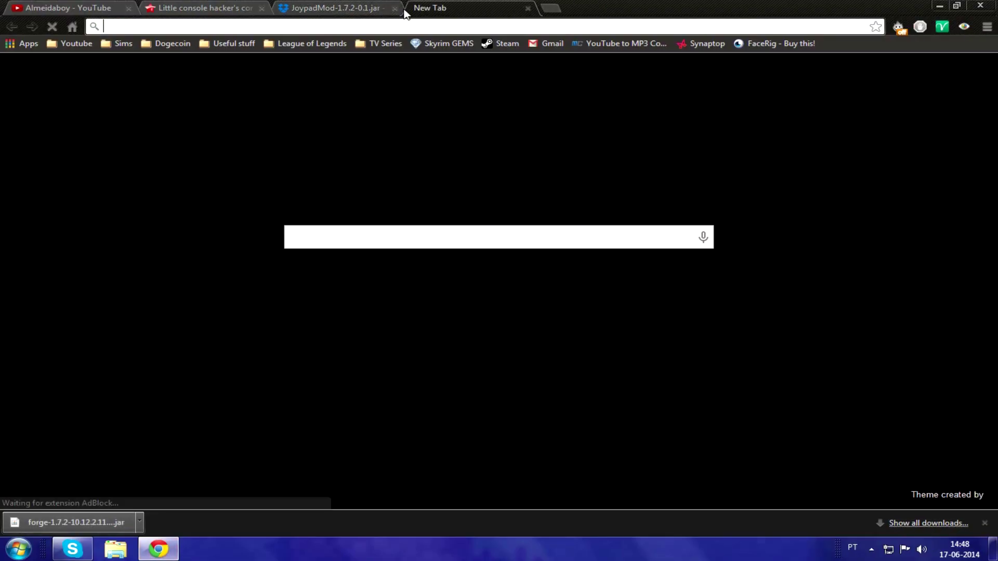
type("d")
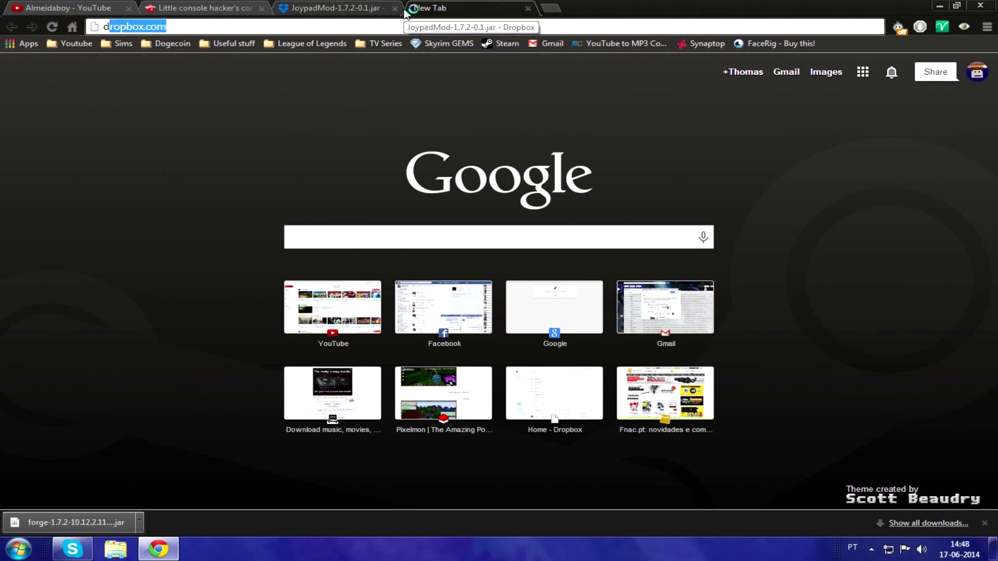
type("s3 tool")
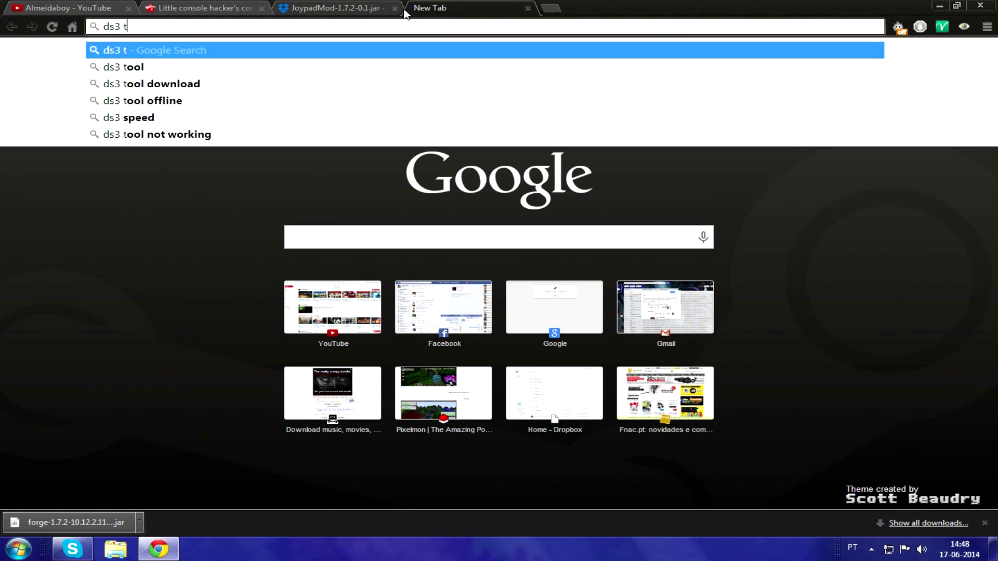
key("Return")
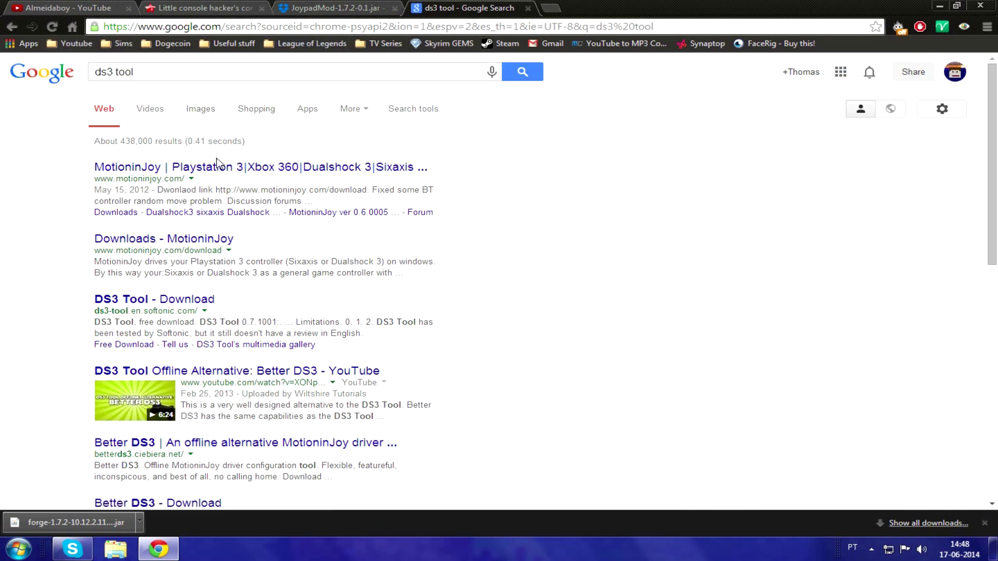
Step: Open motioninjoy.com's Downloads page and look over the listed driver versions
left_click(260, 171)
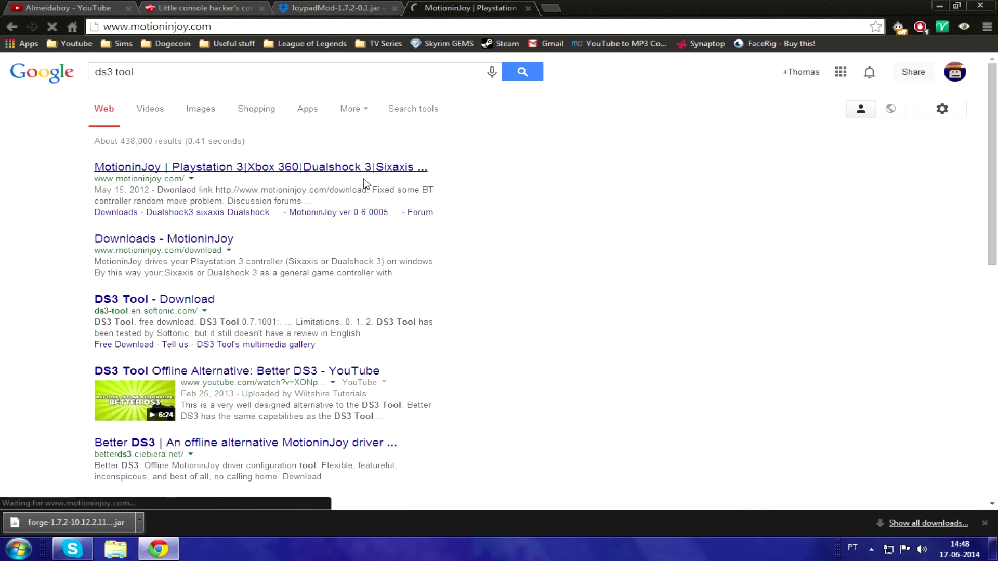
left_click(280, 138)
scroll(542, 164, "down", 3)
scroll(543, 164, "down", 2)
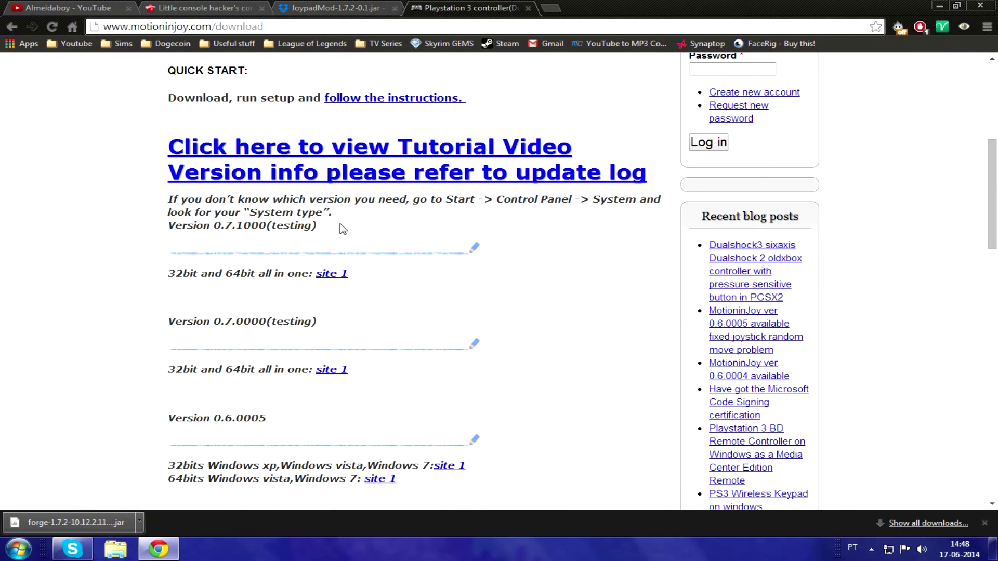
scroll(402, 217, "down", 2)
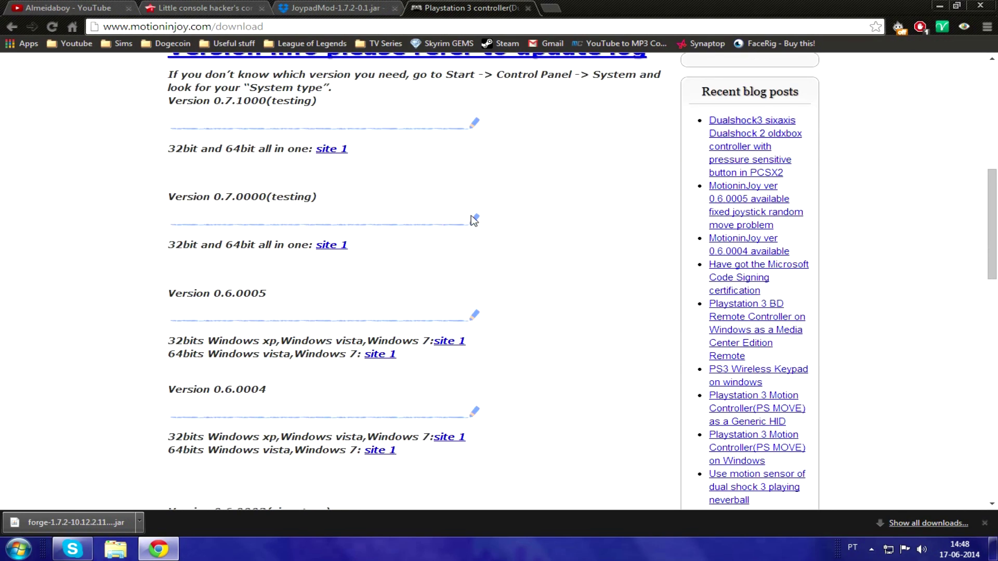
scroll(473, 220, "up", 1)
scroll(476, 222, "up", 1)
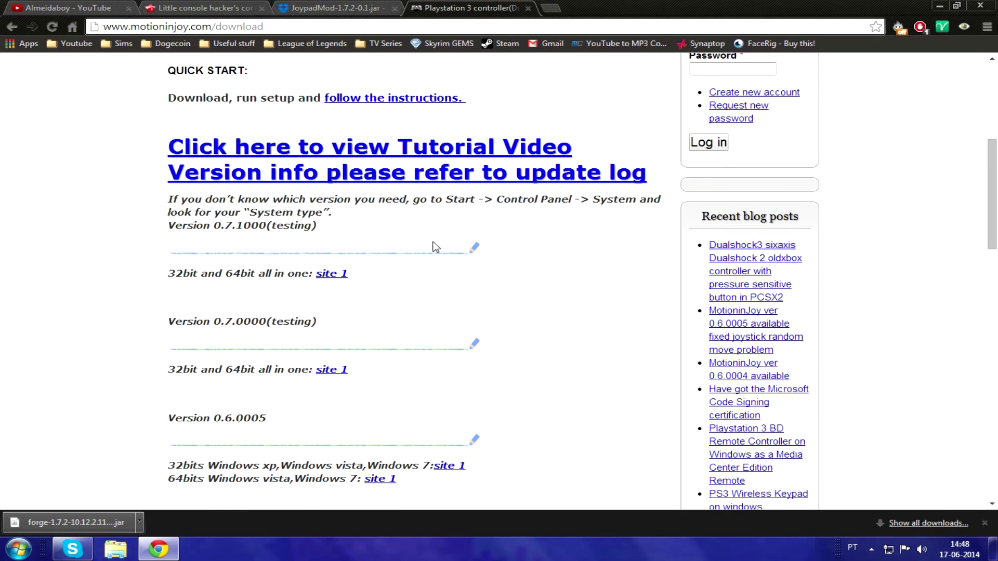
left_click_drag(317, 322, 168, 274)
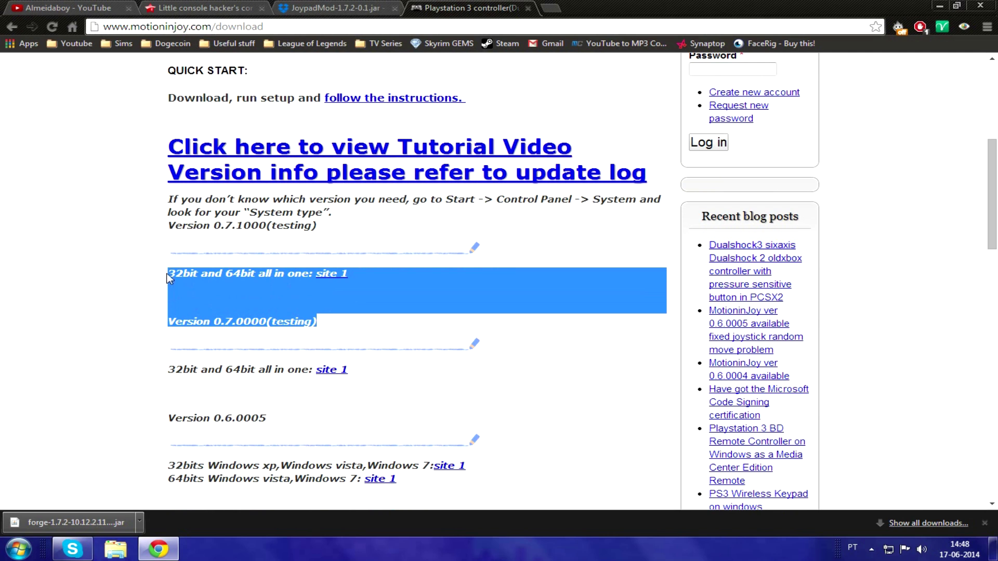
left_click_drag(171, 230, 243, 233)
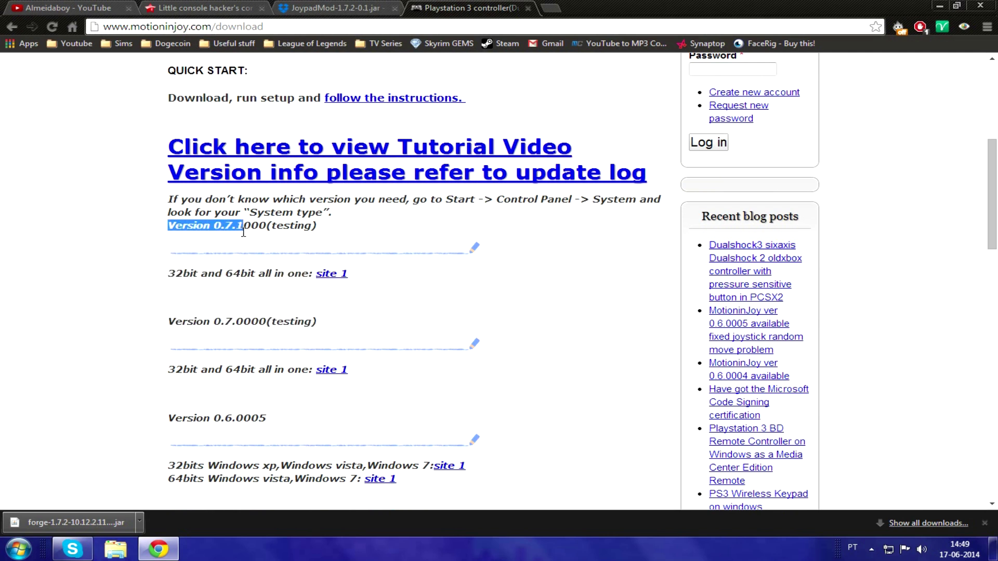
left_click_drag(167, 274, 229, 275)
left_click_drag(169, 319, 232, 321)
left_click_drag(165, 371, 229, 373)
left_click_drag(169, 416, 226, 418)
left_click_drag(169, 462, 223, 475)
left_click(222, 474)
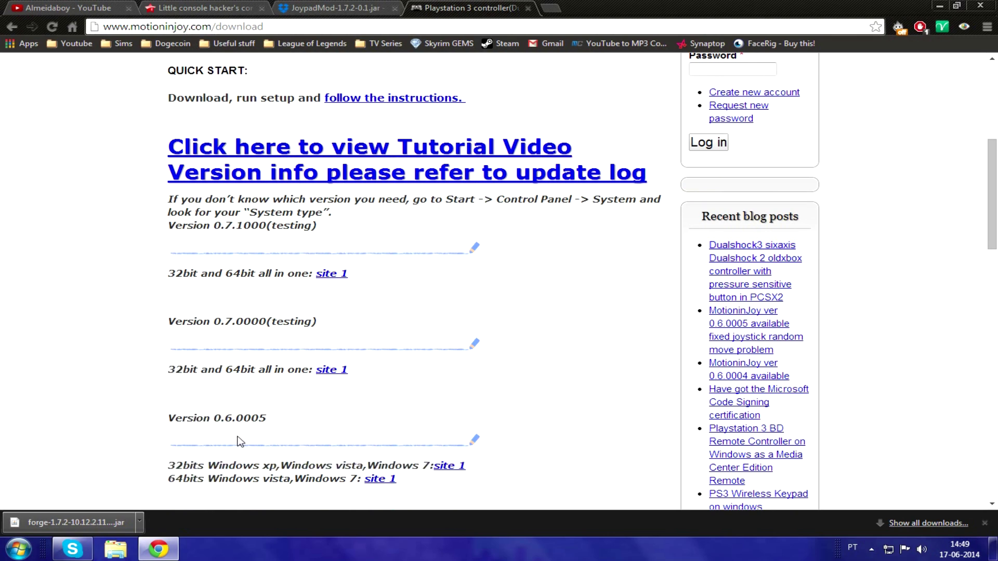
Step: Download the 64bits zip of Version 0.6.0005 from site 1
scroll(426, 477, "down", 1)
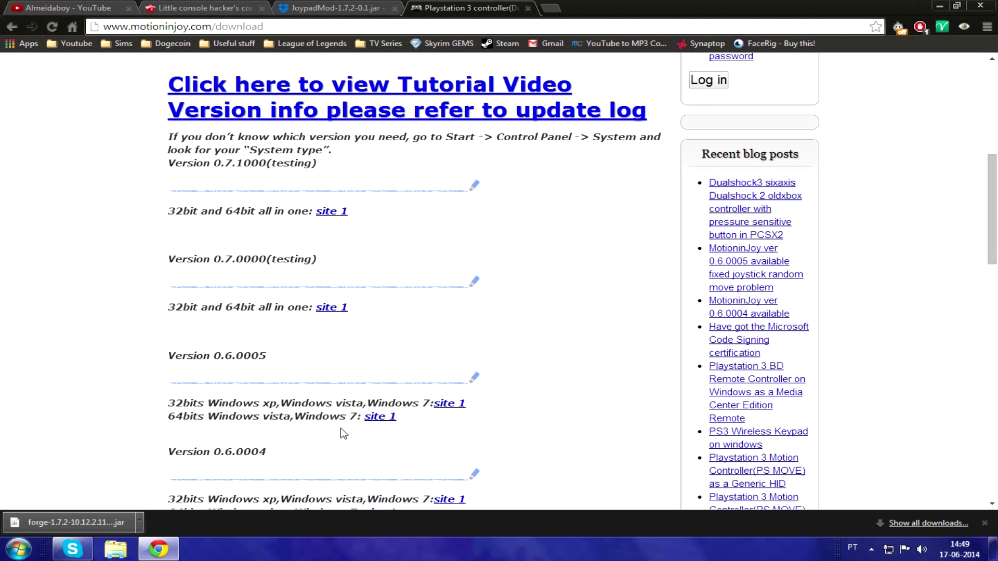
left_click(370, 422)
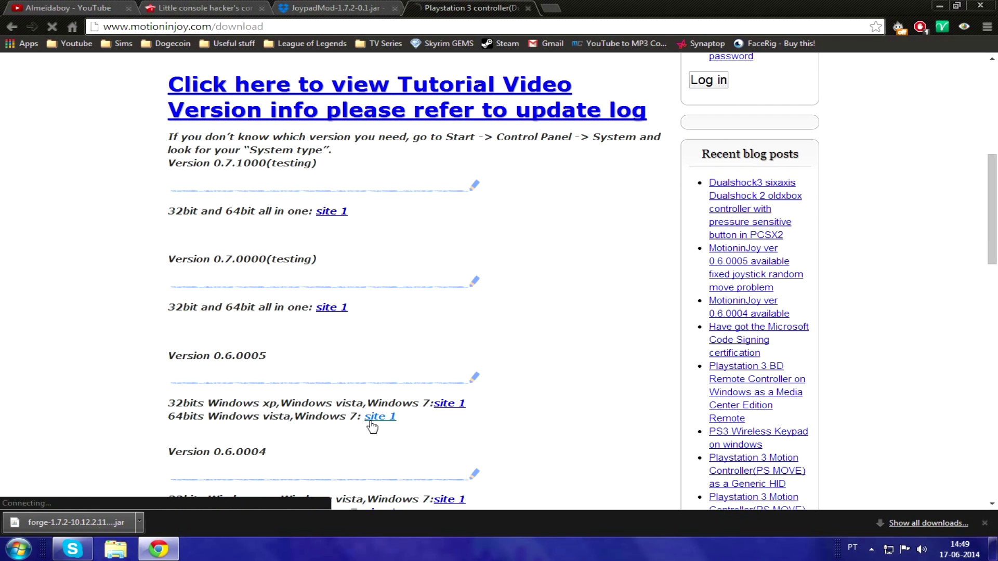
left_click_drag(362, 416, 160, 415)
left_click(104, 436)
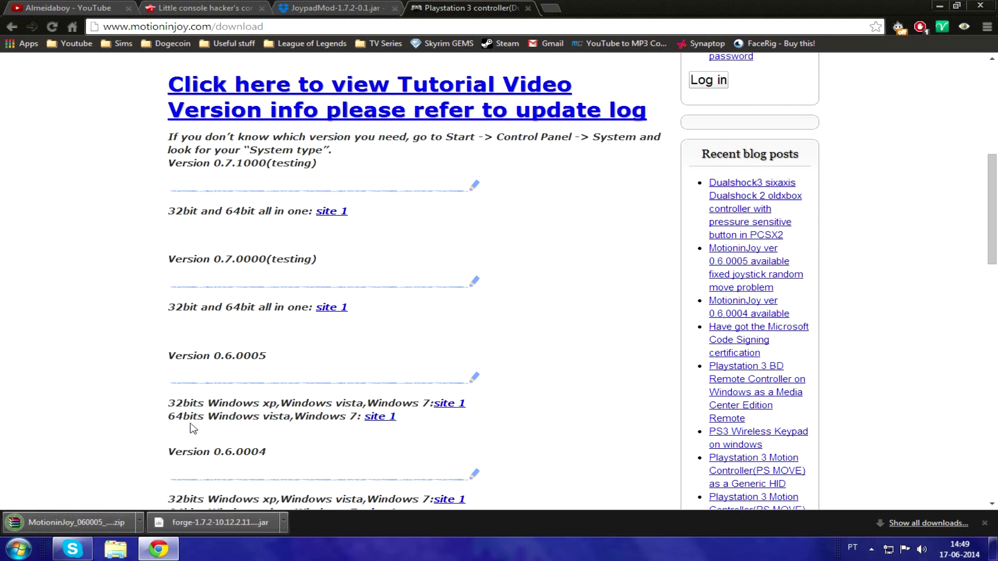
Step: Extract the MotioninJoy setup exe from the zip to the desktop and launch it
left_click(105, 523)
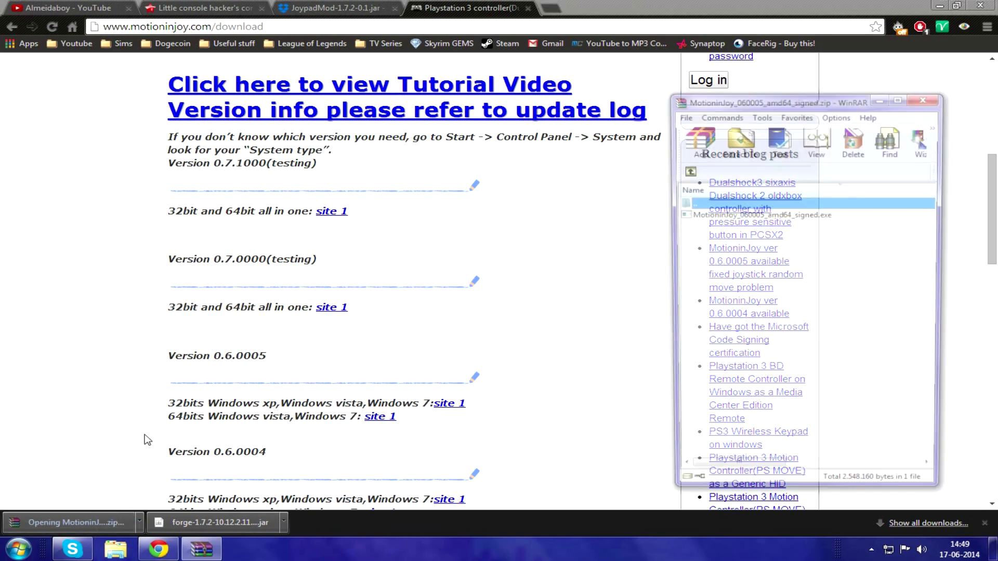
left_click_drag(796, 218, 341, 289)
key("super+d")
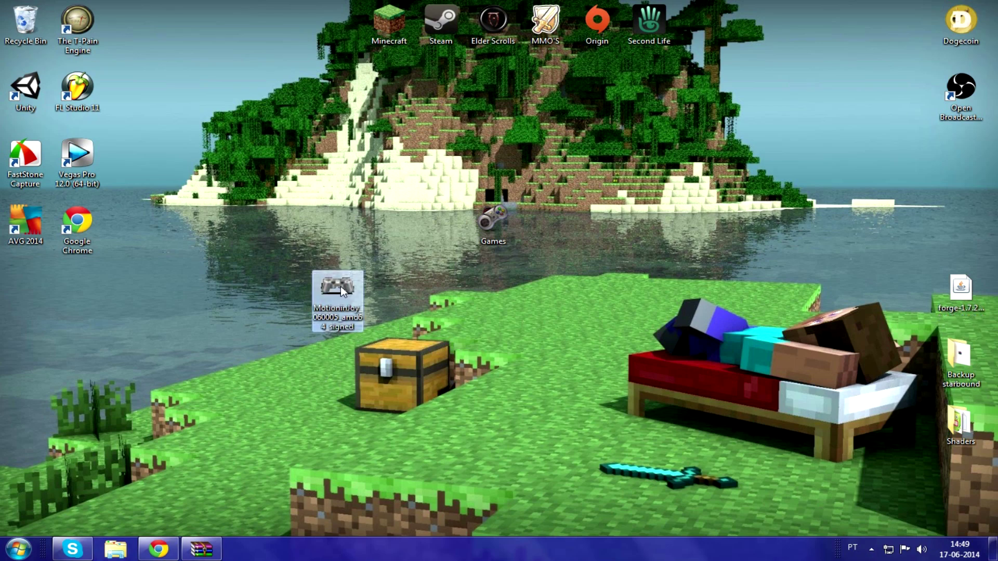
key("Return")
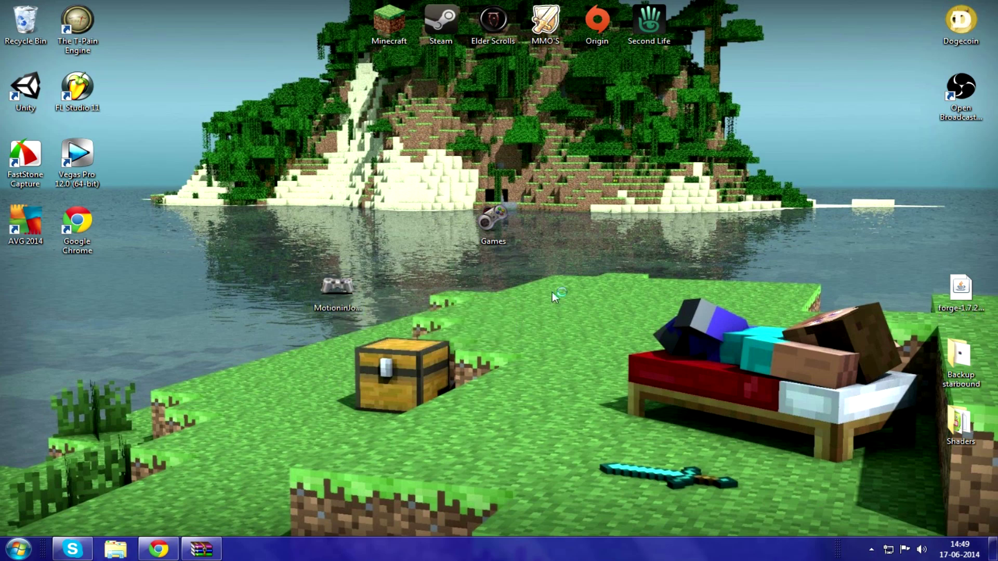
Step: Step through the setup wizard with default folders and no desktop icon, then exit setup
left_click(578, 374)
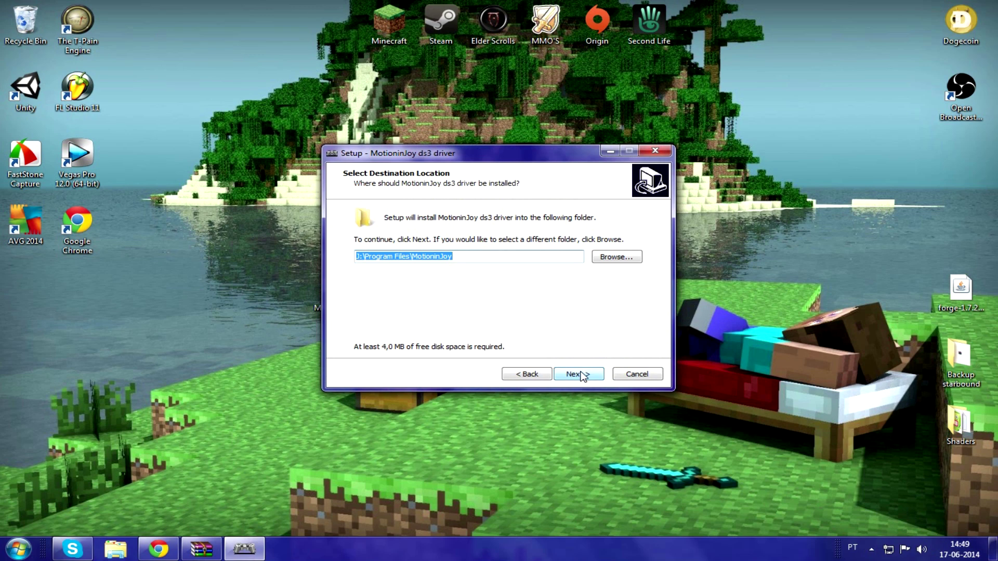
left_click(559, 374)
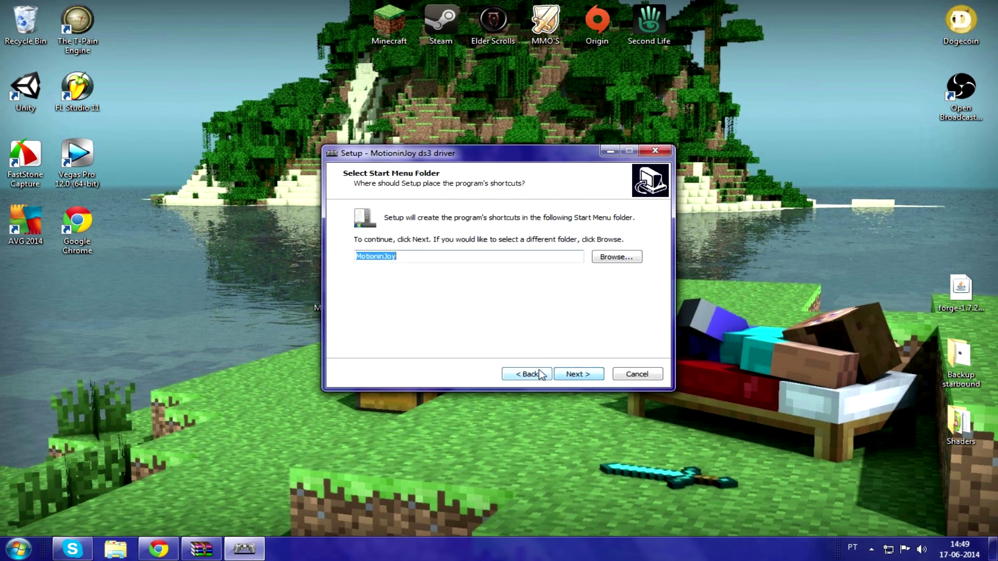
left_click(556, 374)
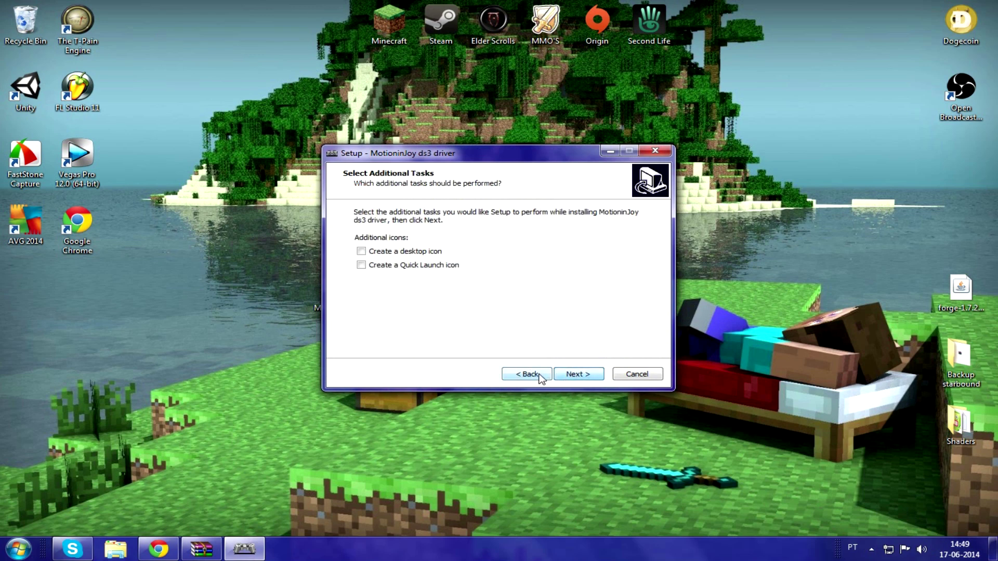
left_click(416, 254)
left_click(558, 374)
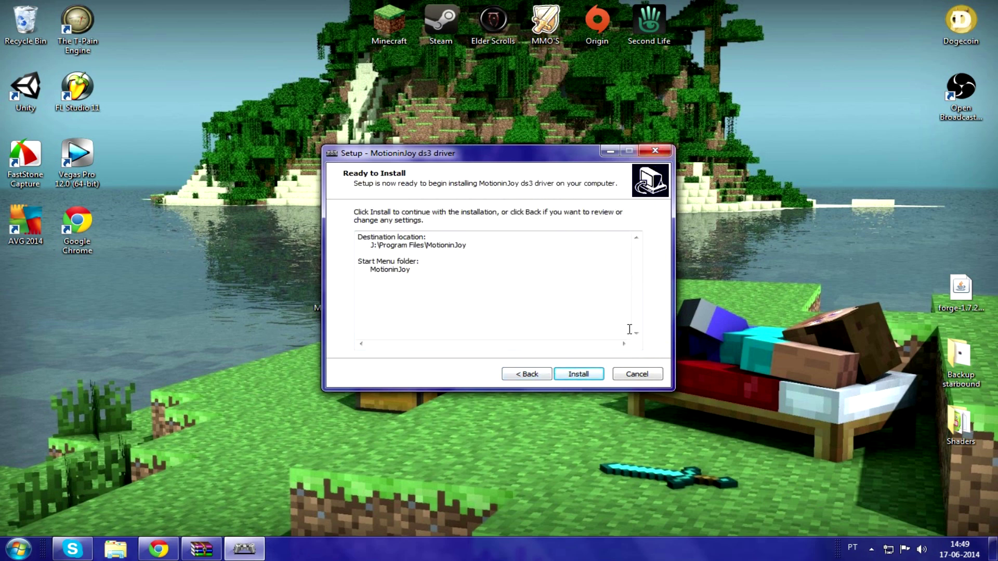
left_click(655, 151)
left_click(563, 328)
Step: Delete the setup file and permanently empty the 8 items from the Recycle Bin
left_click_drag(343, 294, 21, 16)
right_click(20, 16)
left_click(58, 36)
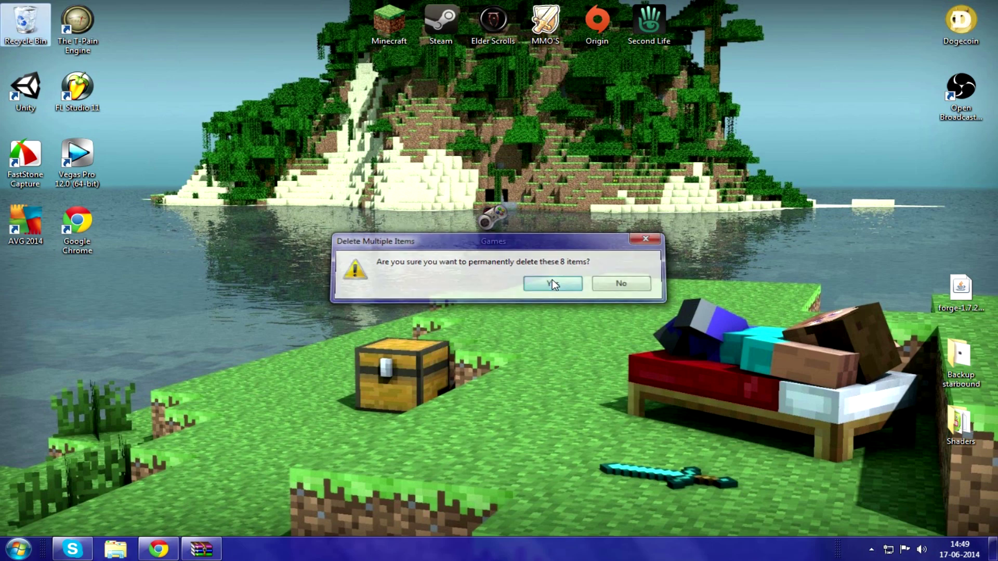
key("Return")
Step: Close the WinRAR window from the taskbar
right_click(158, 549)
right_click(200, 550)
left_click(174, 514)
key("super")
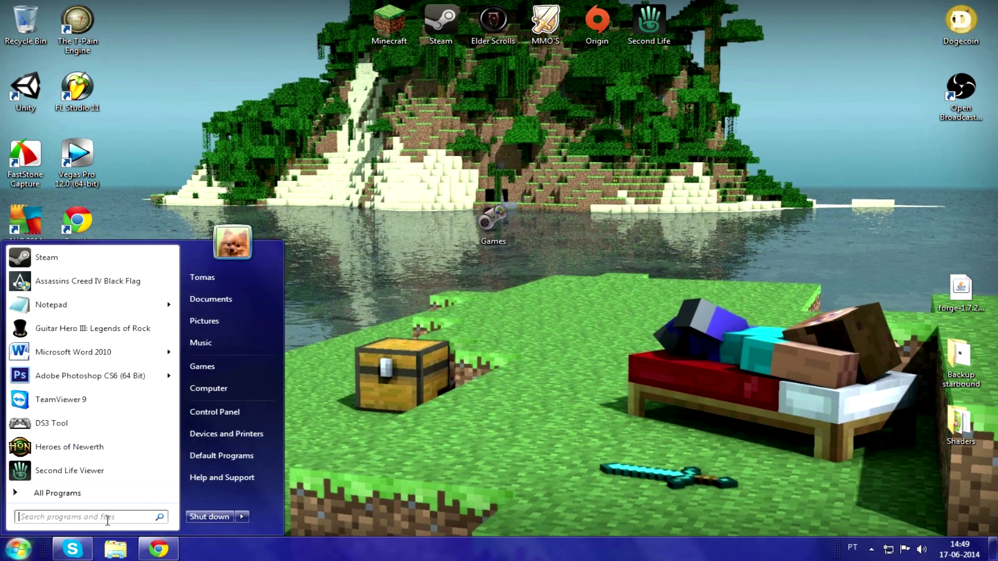
left_click(429, 458)
key("super")
left_click(90, 422)
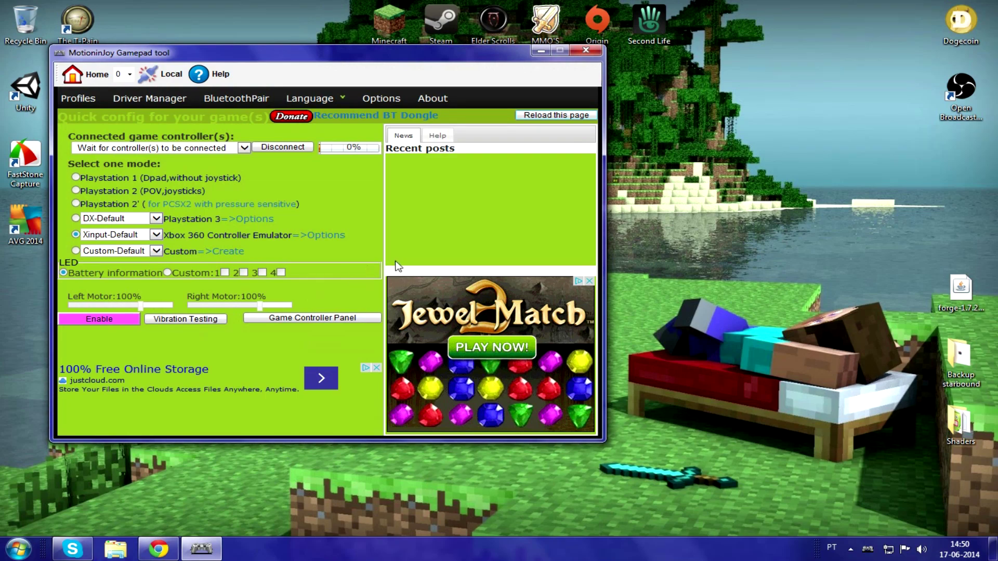
left_click_drag(216, 53, 323, 83)
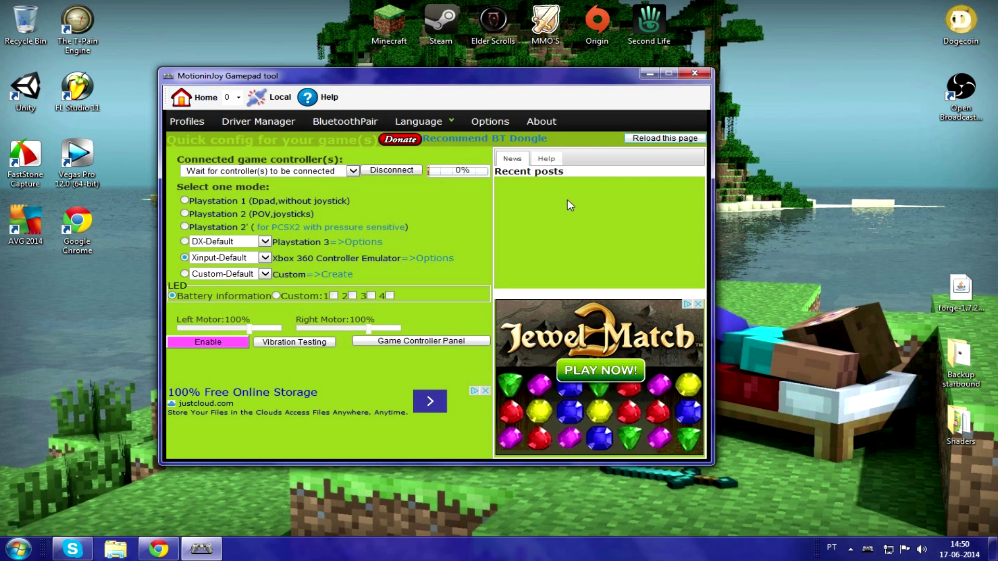
left_click(546, 158)
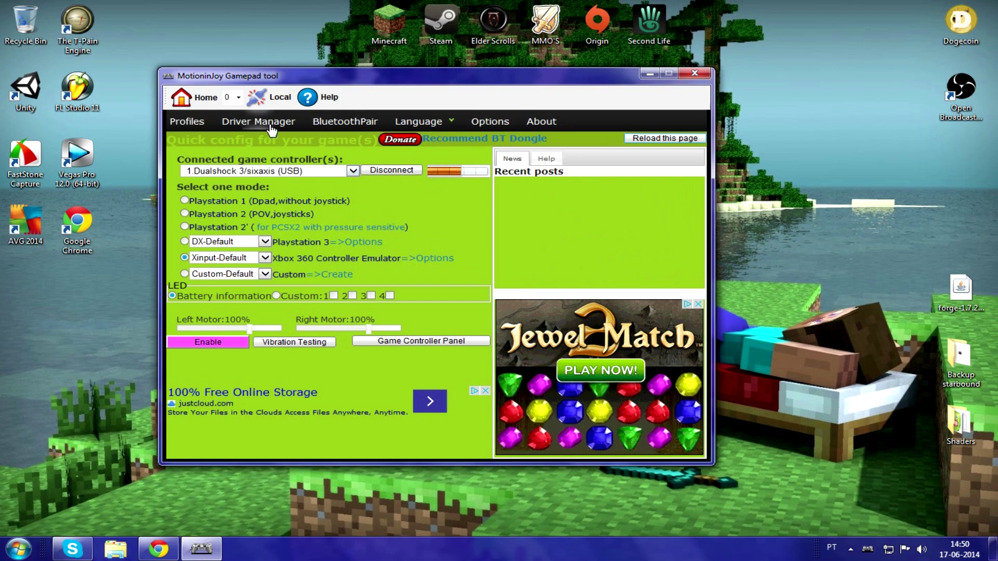
key("alt+F4")
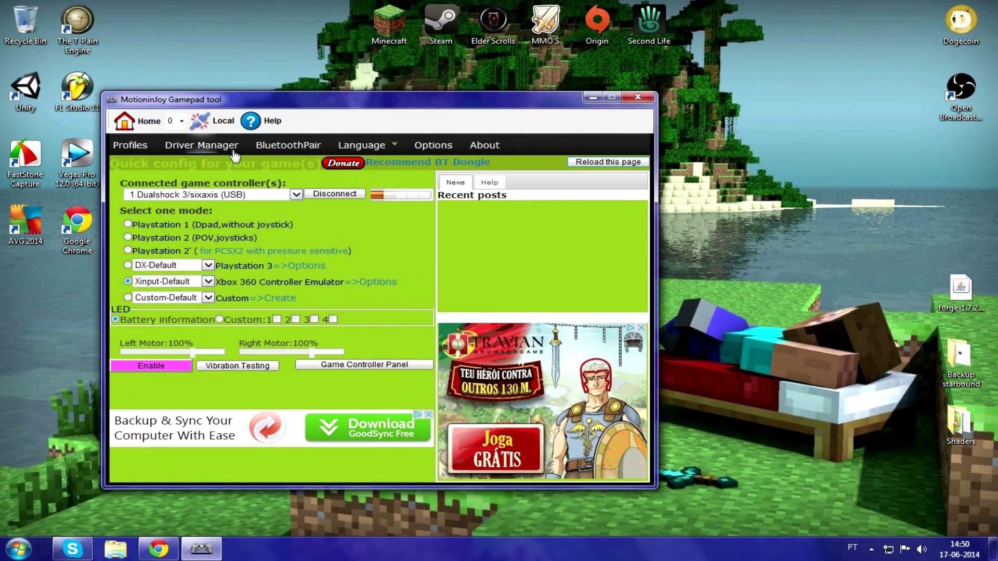
Step: In Driver Manager, tick the controller's device row and install the driver for all devices
left_click(234, 148)
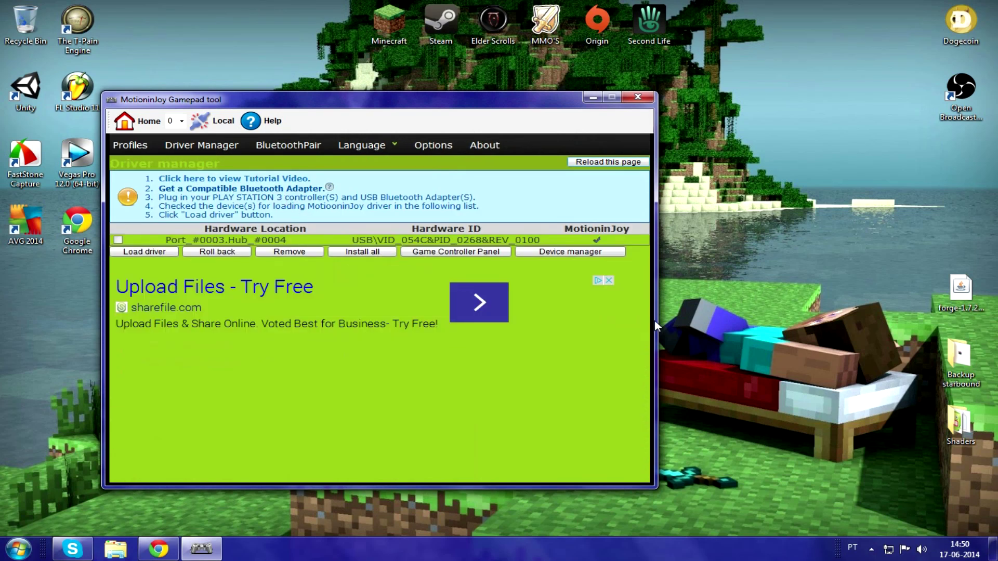
left_click_drag(292, 235, 213, 229)
left_click(118, 240)
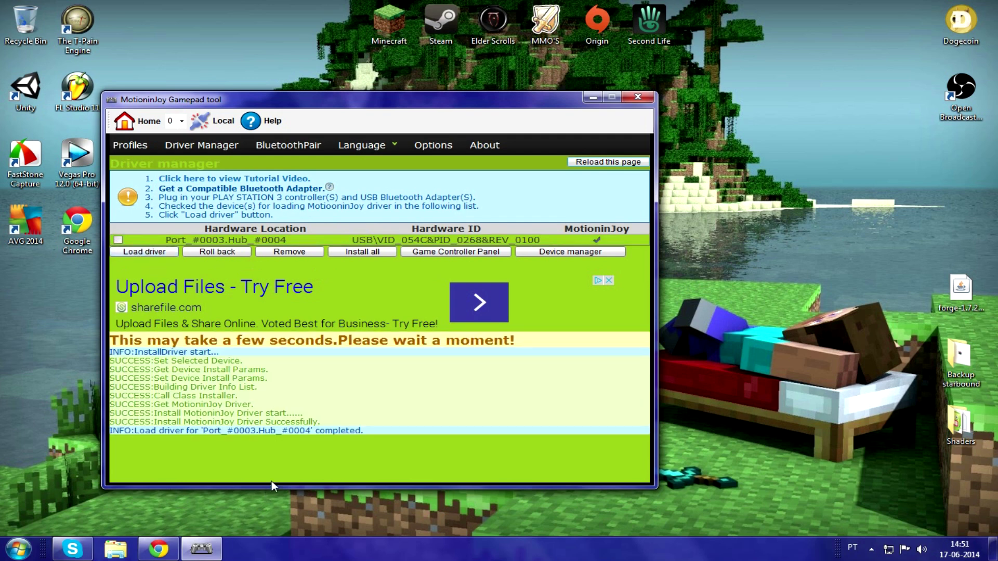
left_click(363, 254)
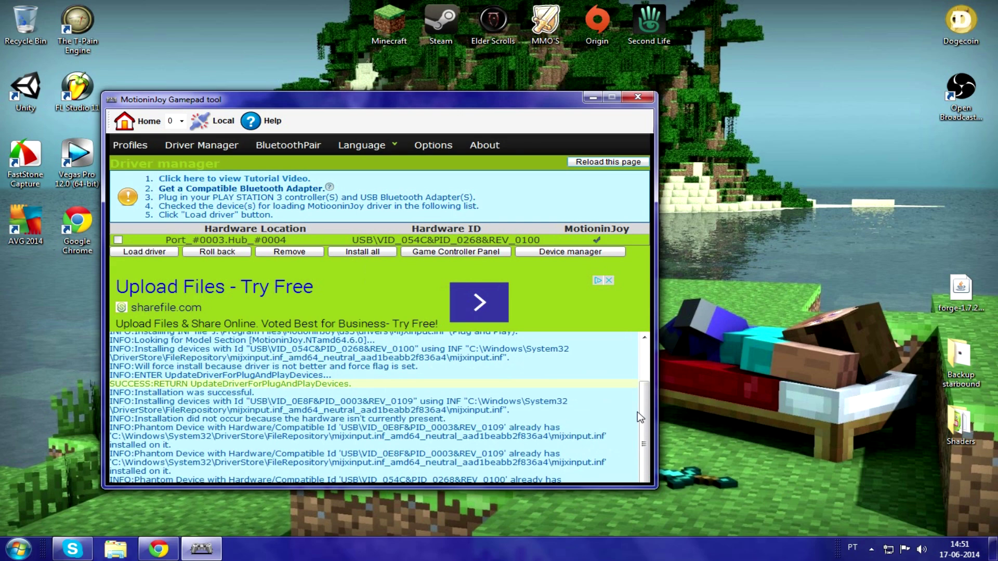
Step: Check the hidden notification area icons, then return to the quick config page
scroll(441, 421, "up", 1)
scroll(374, 386, "down", 1)
left_click(871, 549)
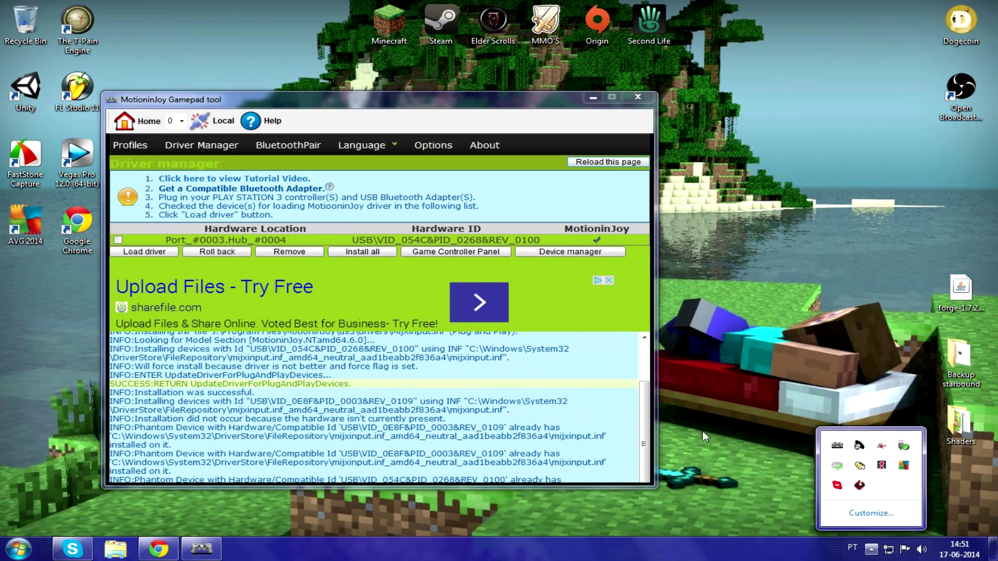
left_click(647, 407)
scroll(648, 409, "up", 1)
scroll(648, 409, "down", 1)
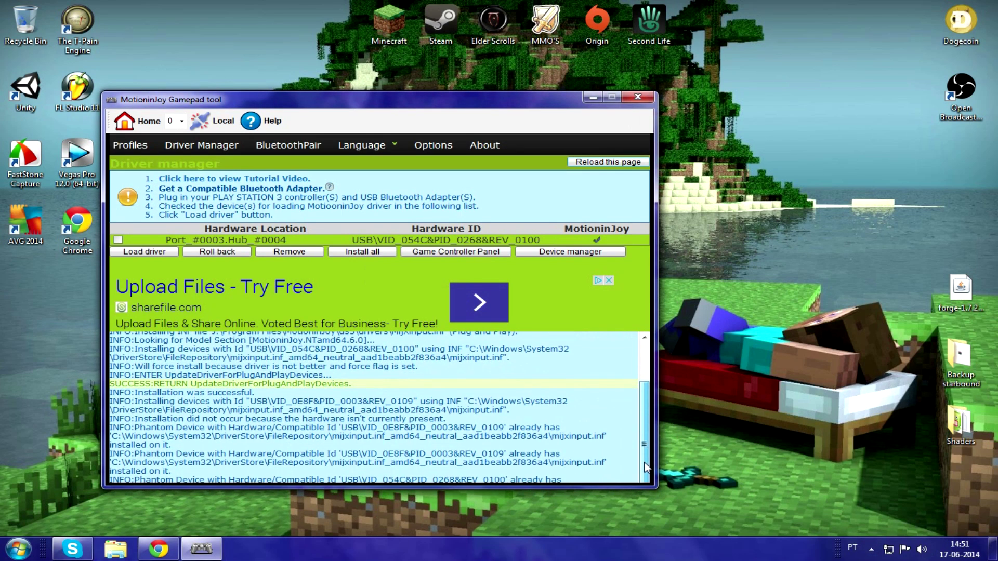
left_click_drag(171, 471, 405, 454)
left_click(404, 453)
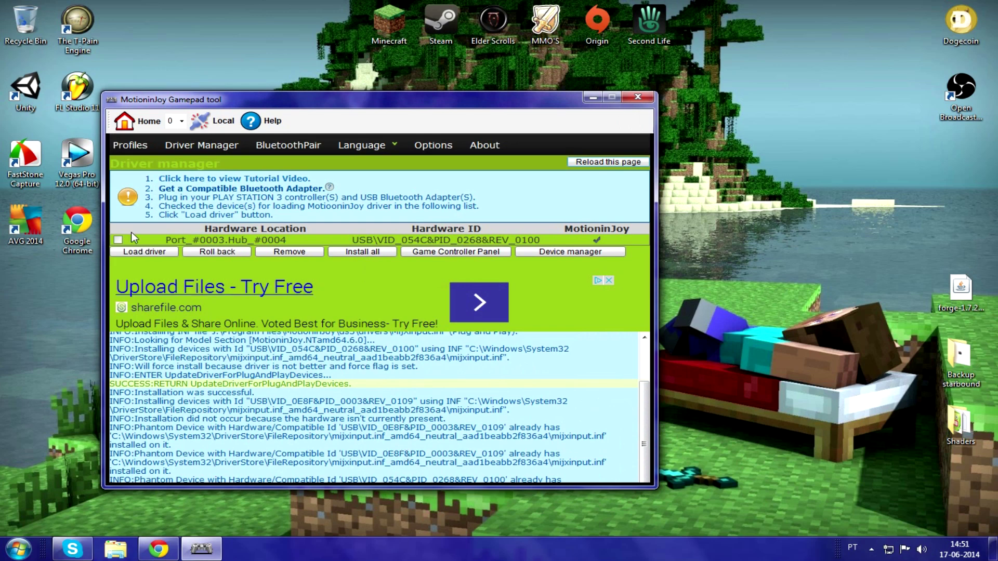
left_click(134, 148)
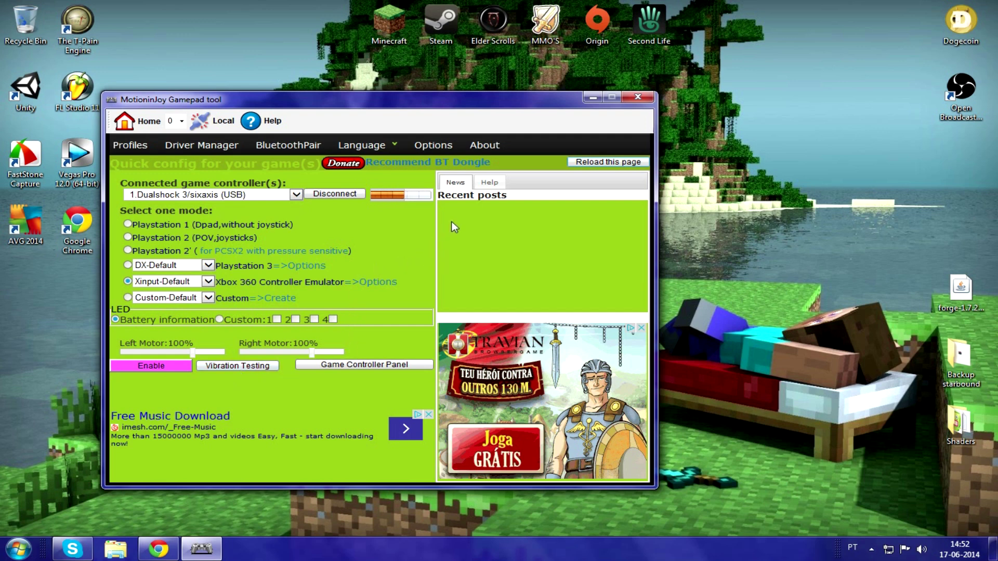
Step: Test the emulated Xbox 360 controller in Game Controllers, then close those dialogs and MotioninJoy
left_click(378, 364)
left_click(353, 268)
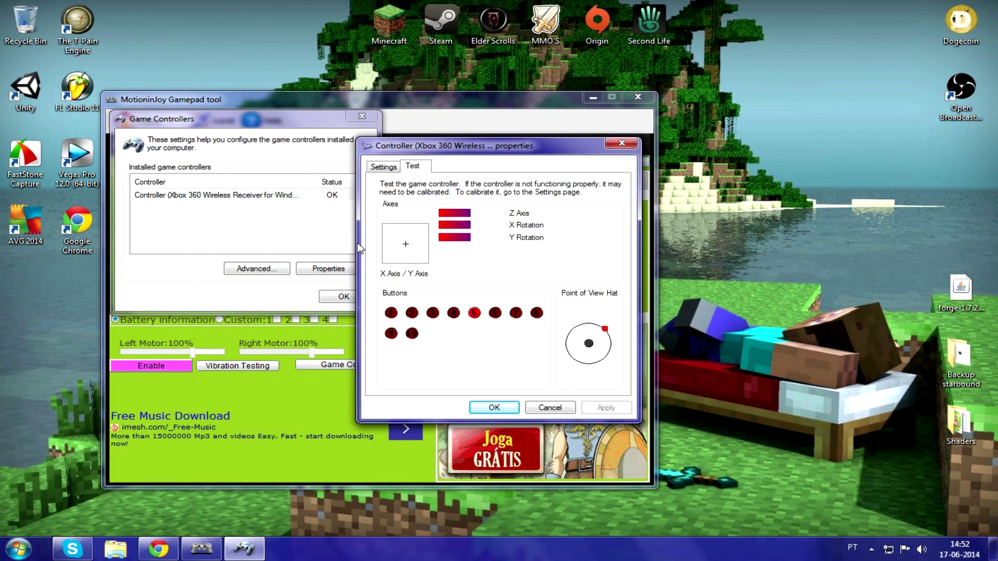
left_click(499, 408)
left_click(343, 297)
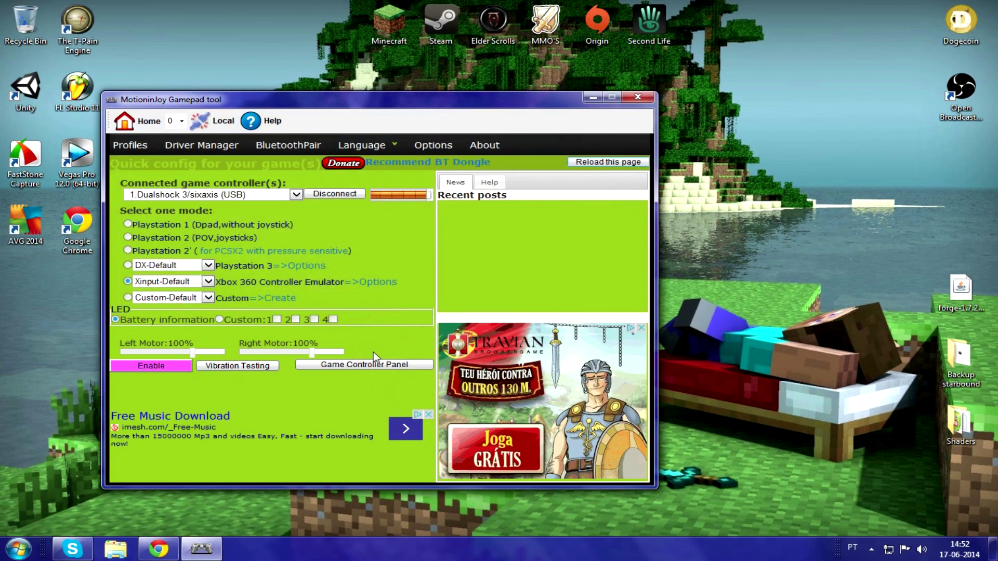
left_click(635, 99)
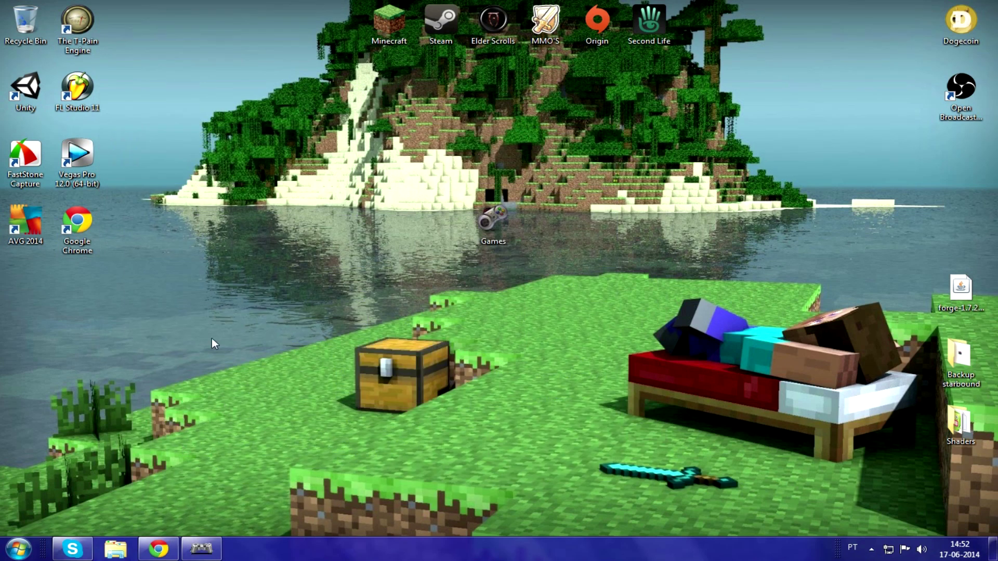
Step: Start the Minecraft launcher from its folder, Play Offline with Forge, and open the Mod List
double_click(396, 23)
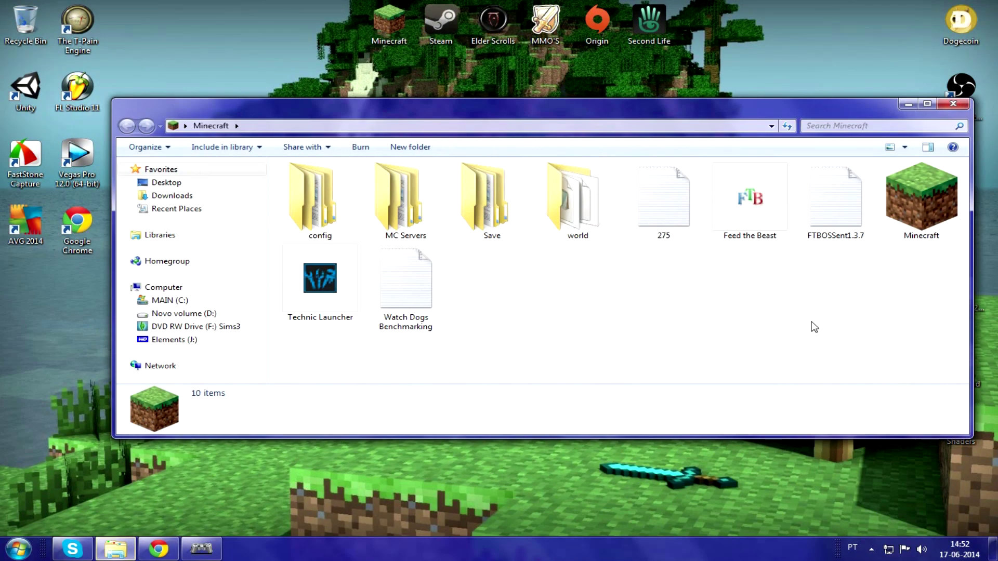
left_click(930, 207)
double_click(927, 205)
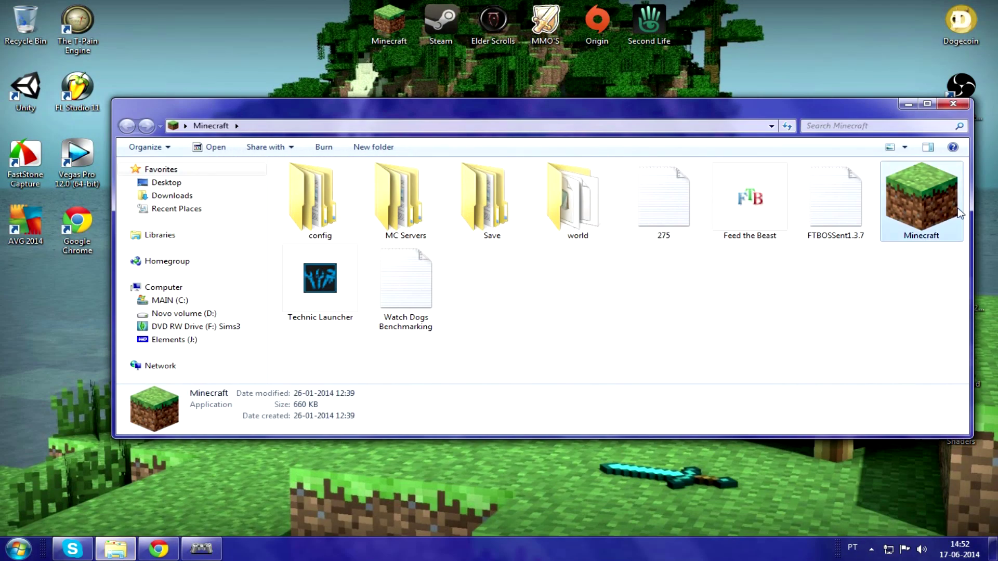
left_click(953, 104)
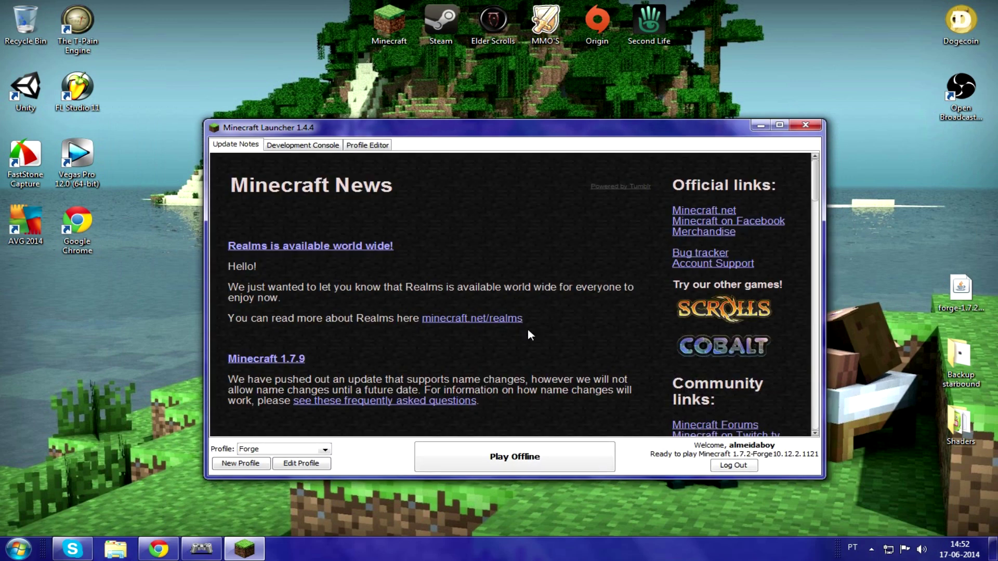
left_click(471, 460)
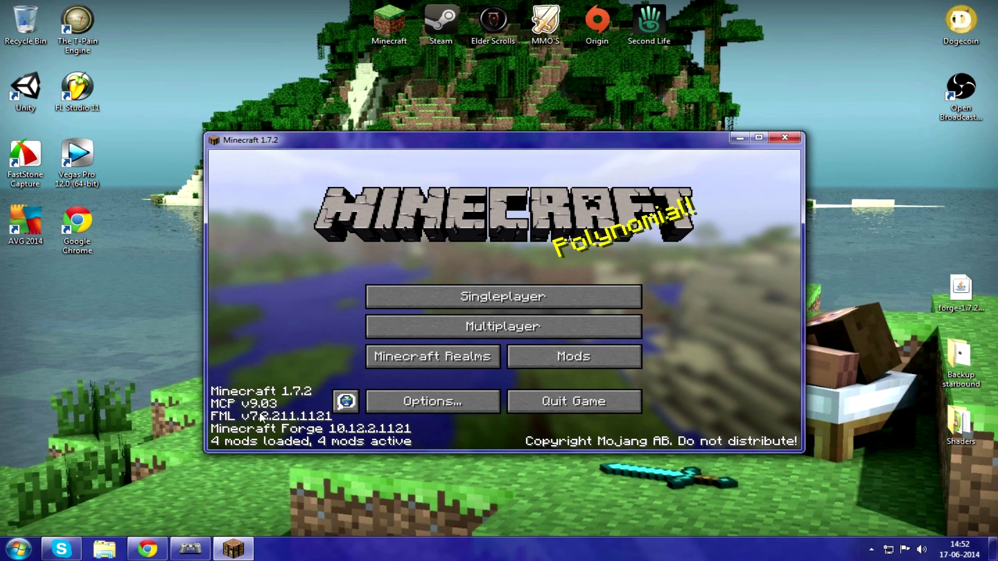
left_click(552, 362)
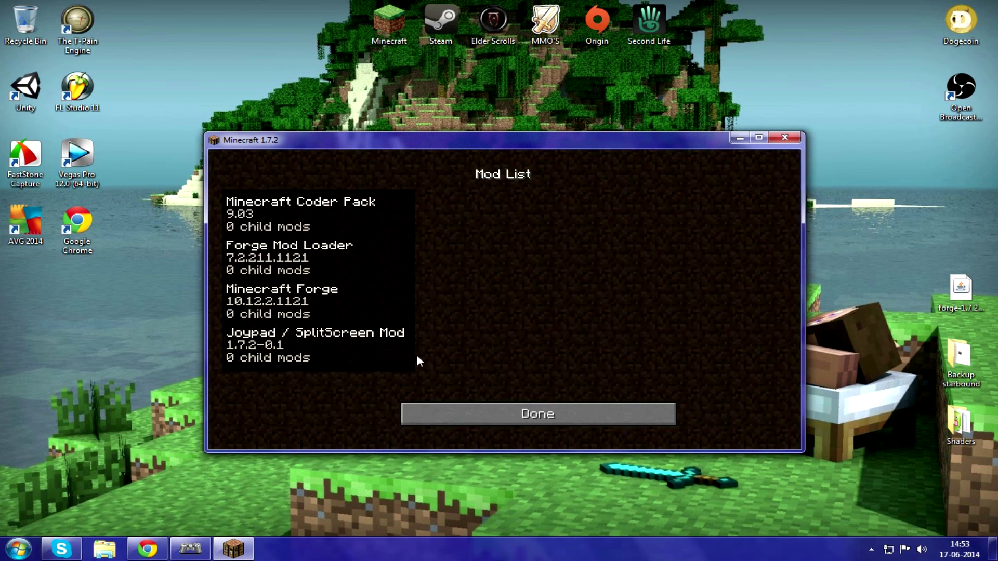
Step: Check the Joypad / SplitScreen Mod details, then turn Music OFF in Options
left_click(267, 349)
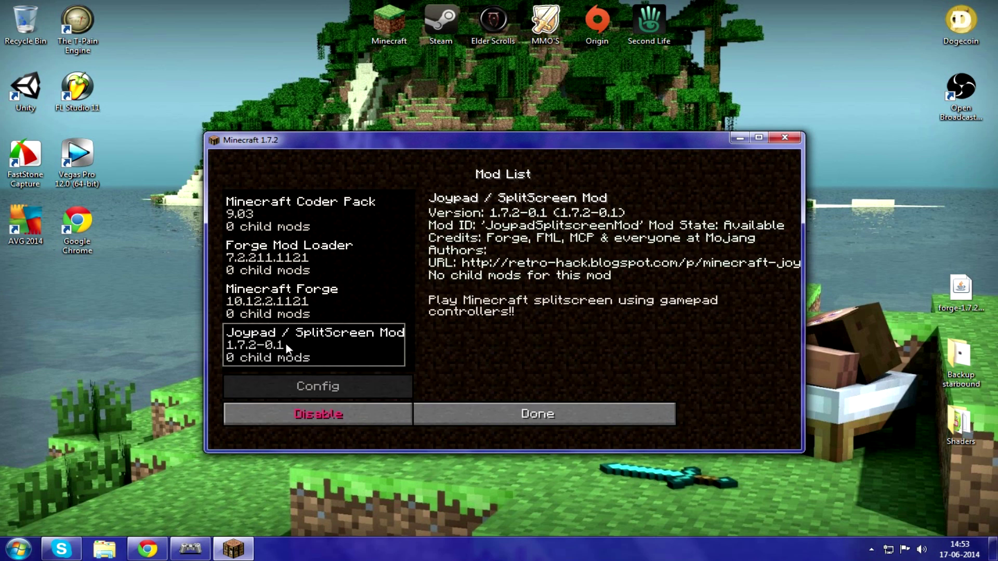
left_click(480, 417)
left_click(479, 401)
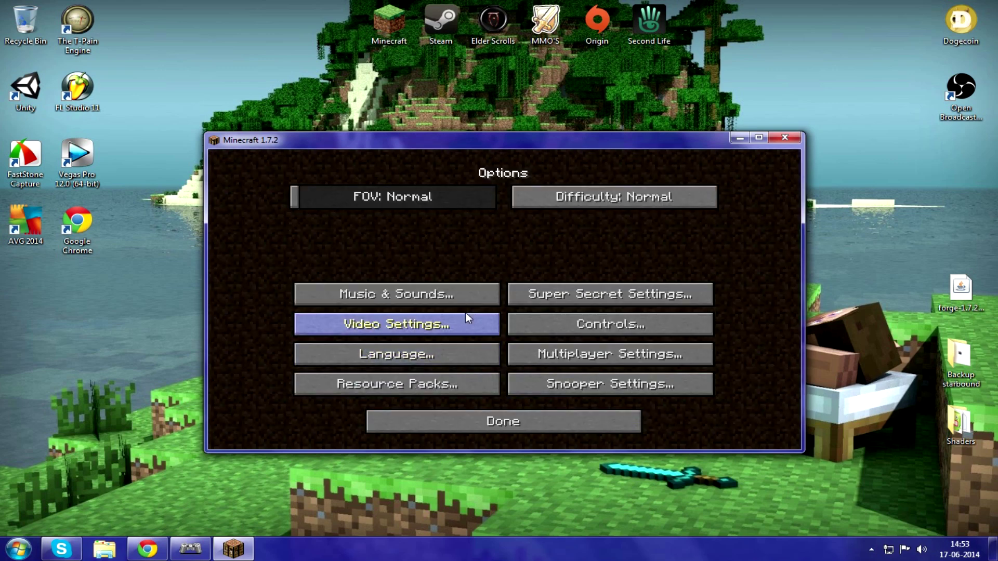
left_click(422, 294)
left_click_drag(363, 226, 97, 214)
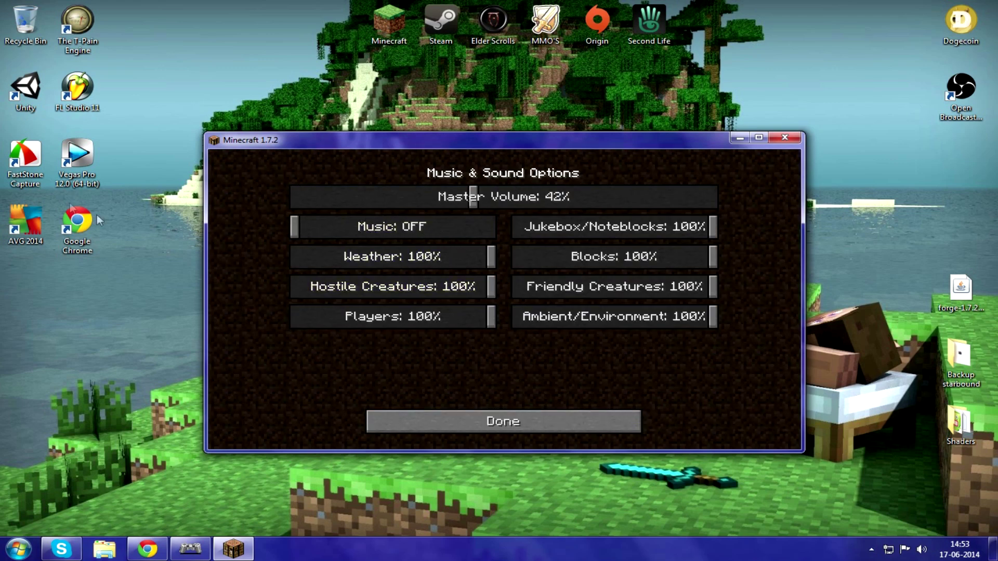
left_click(481, 419)
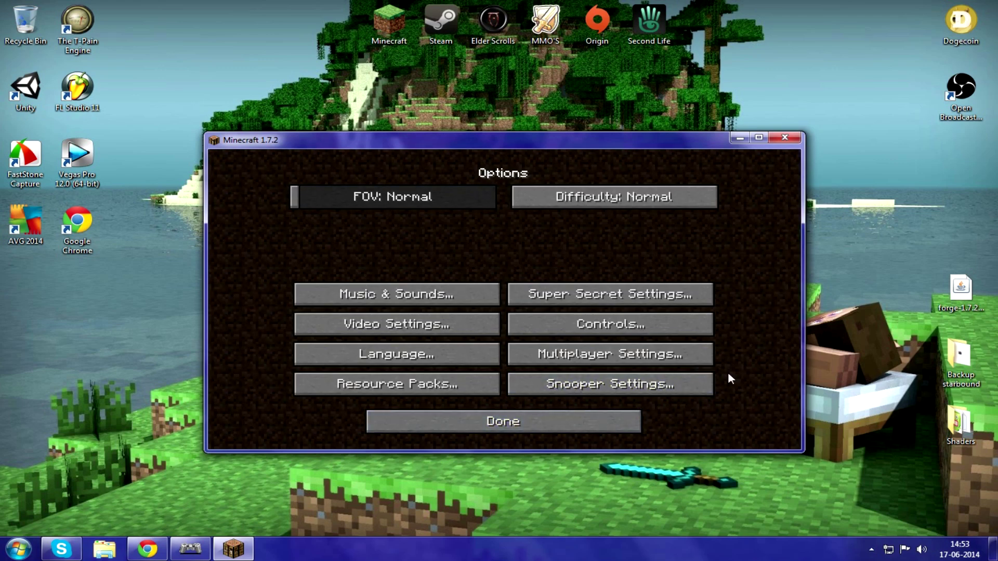
Step: Review the Joypad Mod controls and set Video Settings GUI Scale to Normal
left_click(701, 322)
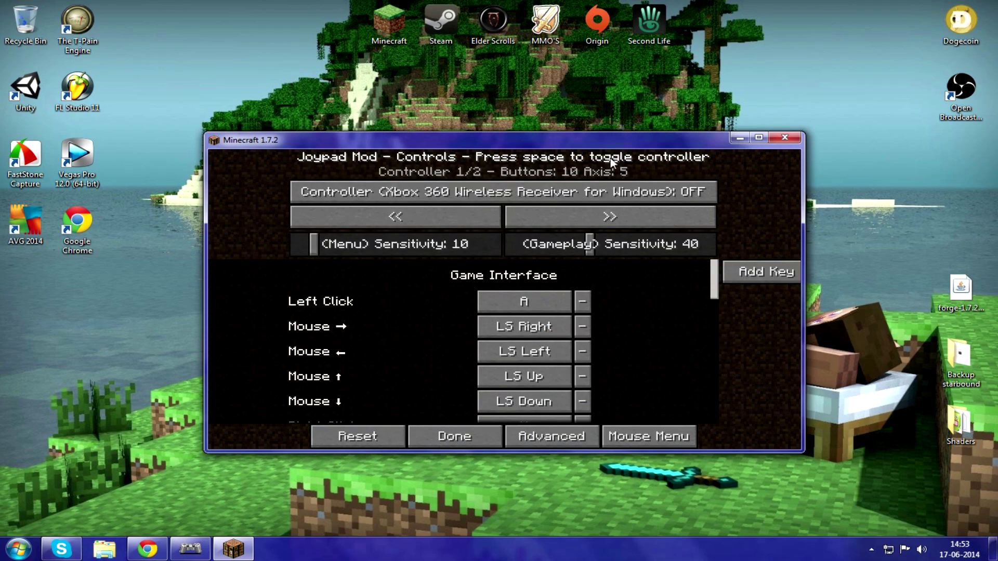
double_click(568, 140)
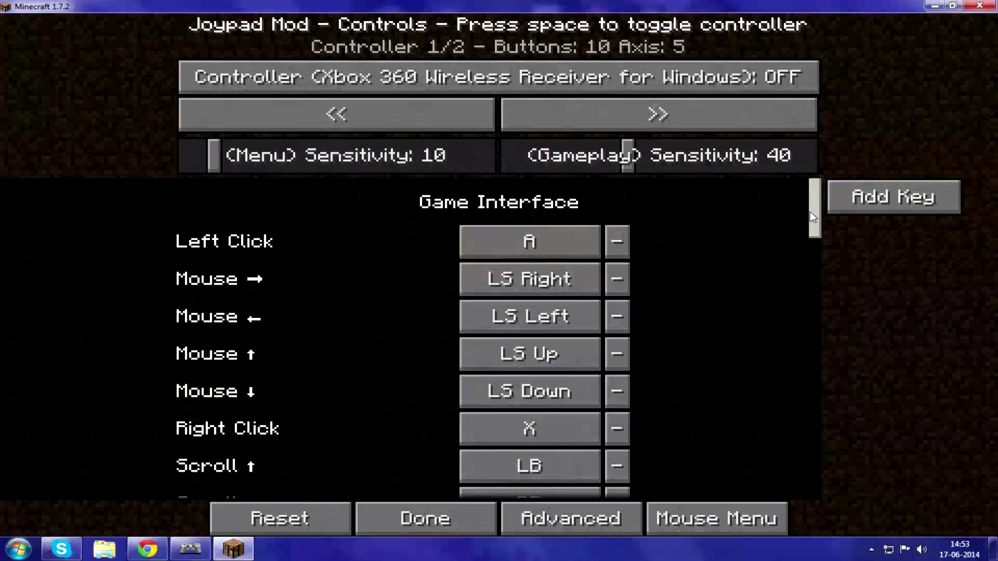
scroll(785, 248, "down", 6)
left_click(425, 518)
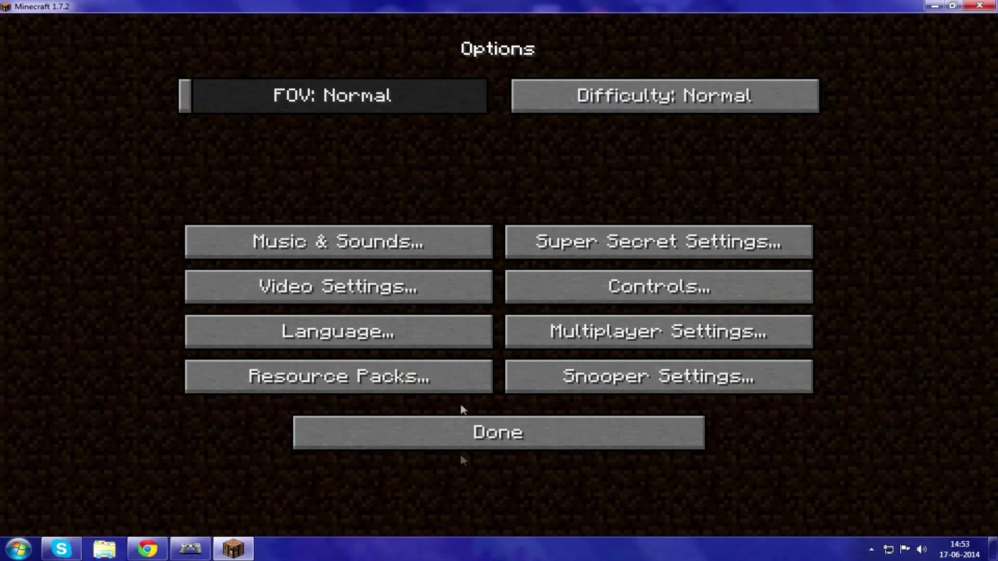
left_click(390, 283)
left_click(377, 247)
left_click(442, 89)
left_click(534, 516)
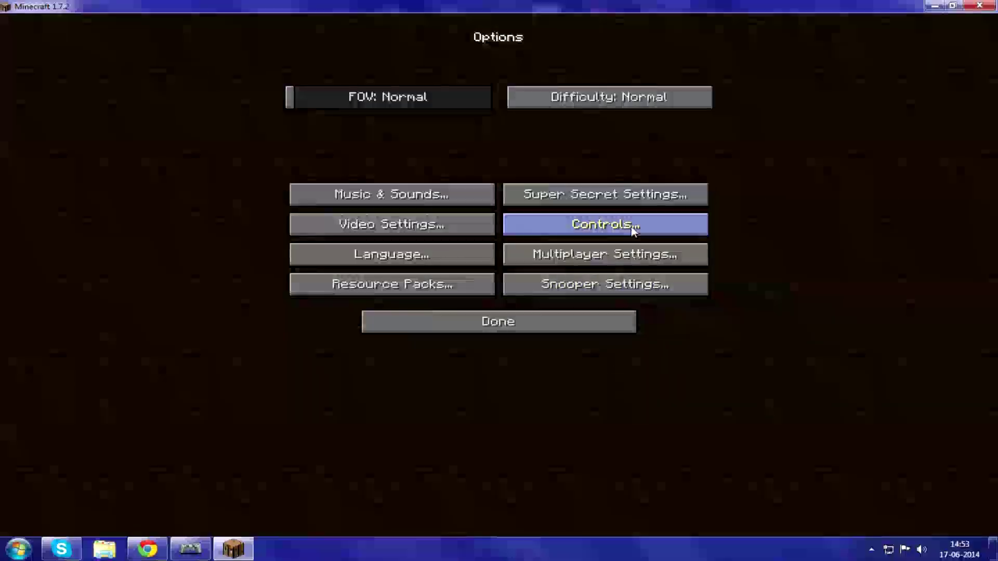
Step: Recheck the Joypad Mod's Xbox 360 controller mappings and return to the main menu
left_click(634, 229)
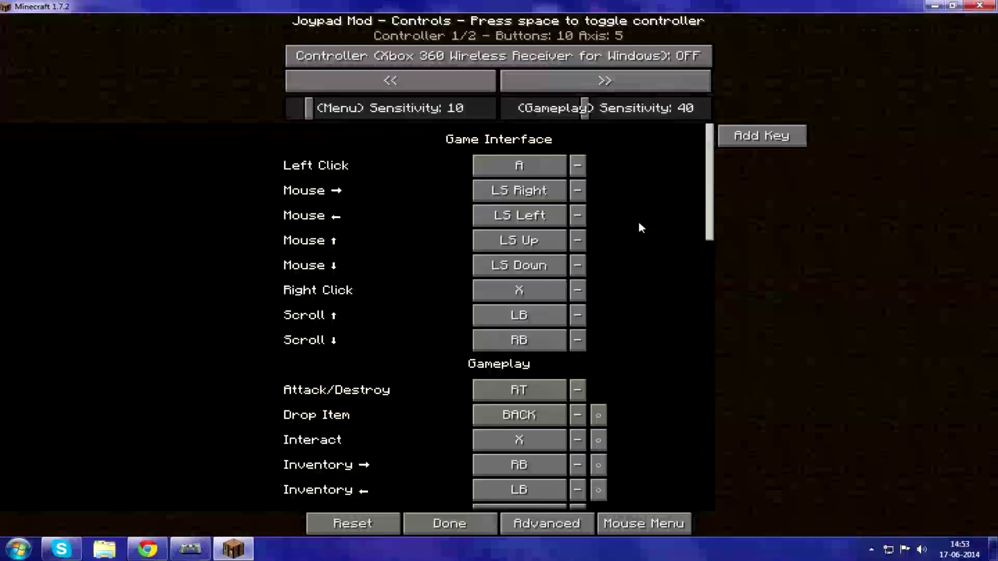
mouse_move(709, 205)
left_mouse_down()
mouse_move(717, 424)
mouse_move(700, 481)
mouse_move(706, 211)
left_mouse_up()
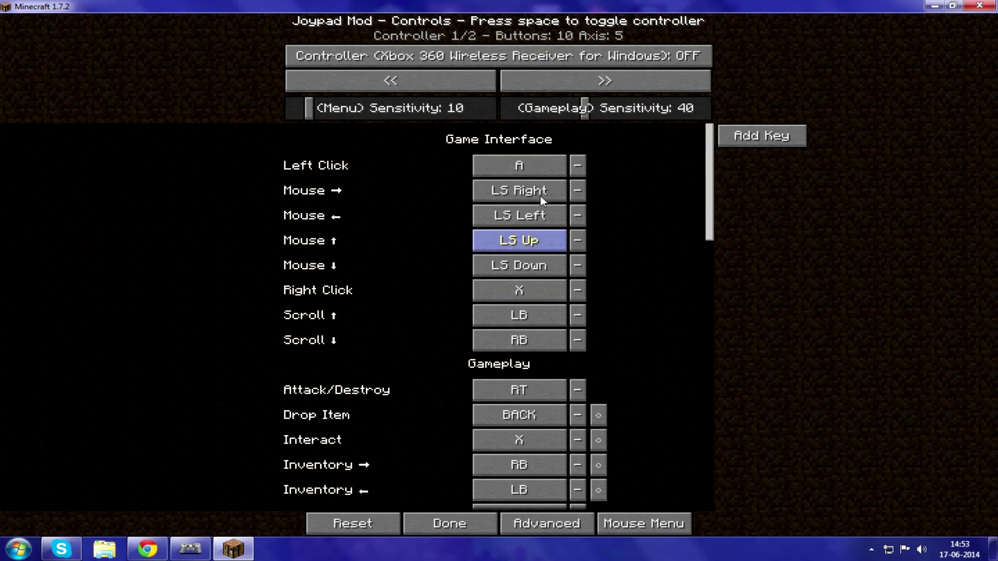
scroll(623, 254, "down", 1)
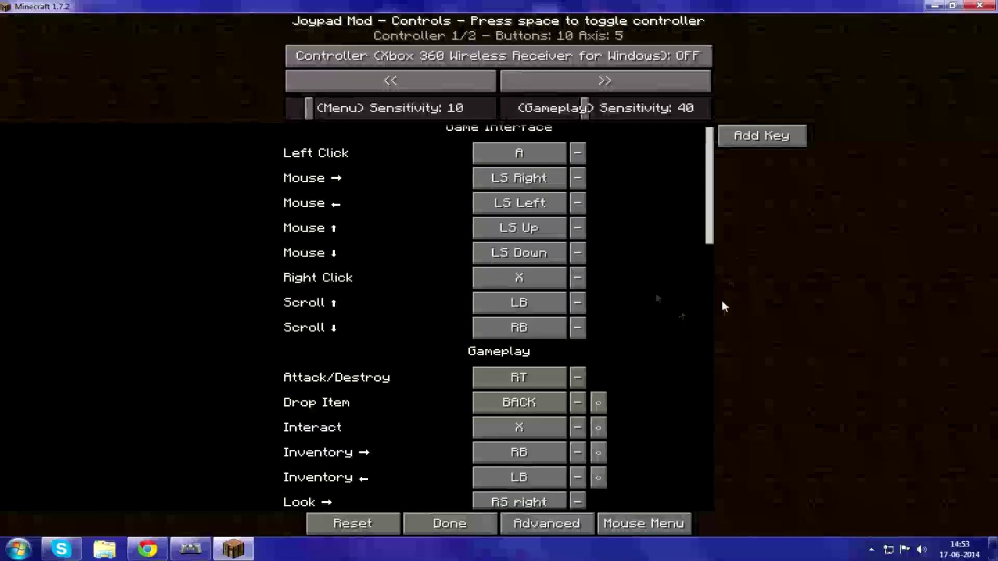
left_click_drag(711, 199, 702, 410)
left_click(458, 524)
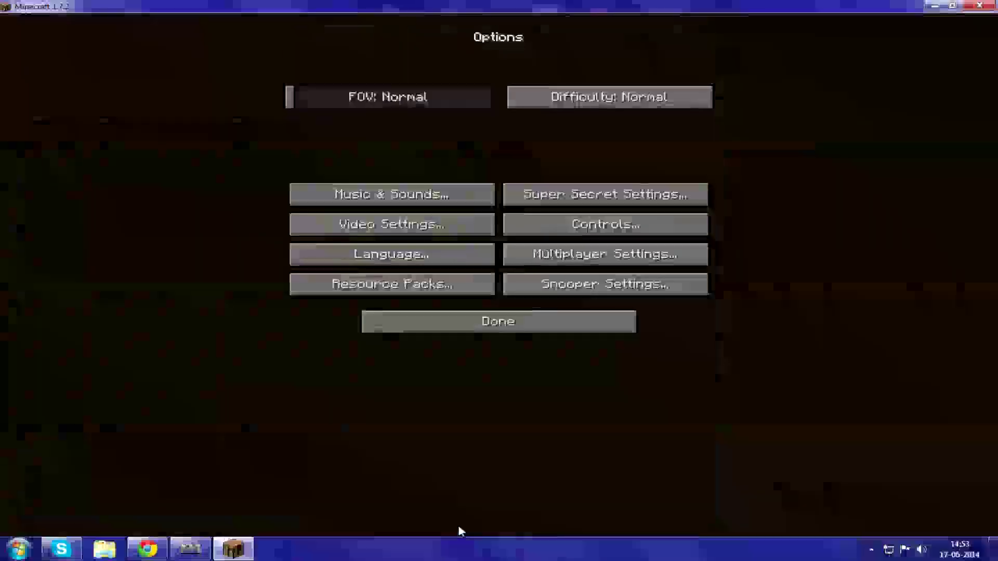
left_click(575, 321)
Step: Create a Singleplayer world named 'PS3 Controller/ Xbox 360' and load it
left_click(504, 217)
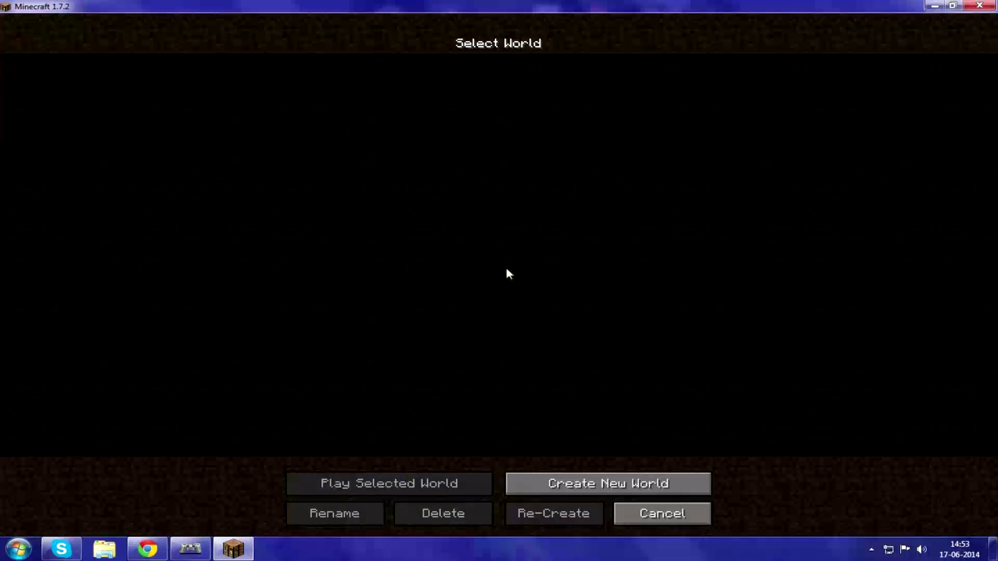
left_click(588, 478)
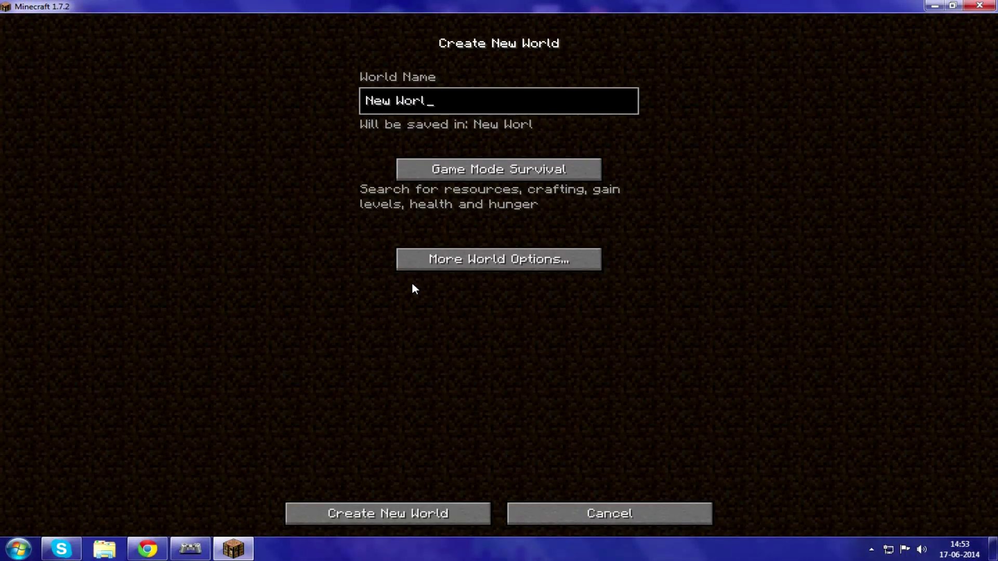
key("BackSpace")
key("BackSpace")
key("BackSpace")
key("BackSpace")
key("BackSpace")
key("BackSpace")
type("PS3 Controller/")
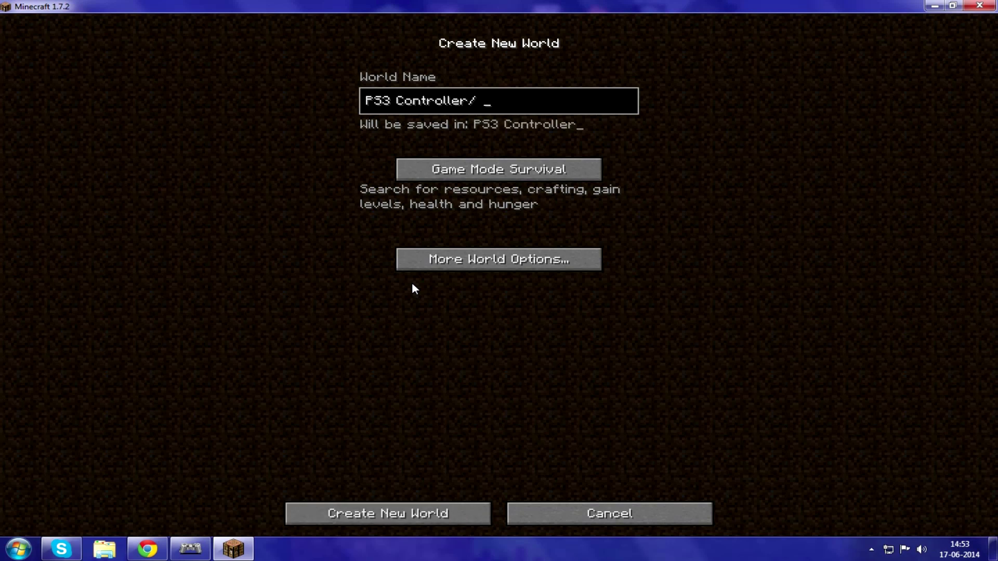
type(" Xbox 360")
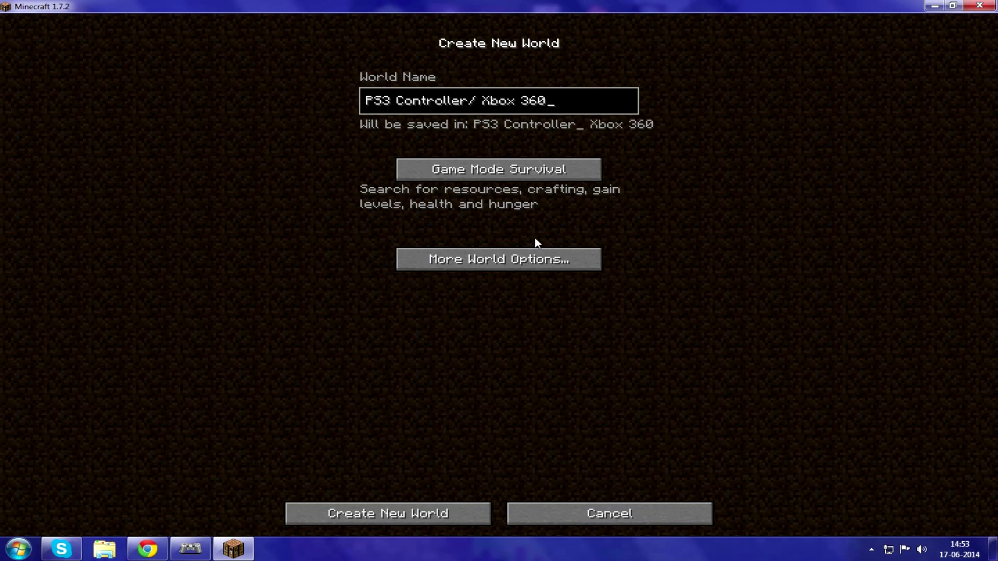
left_click(388, 514)
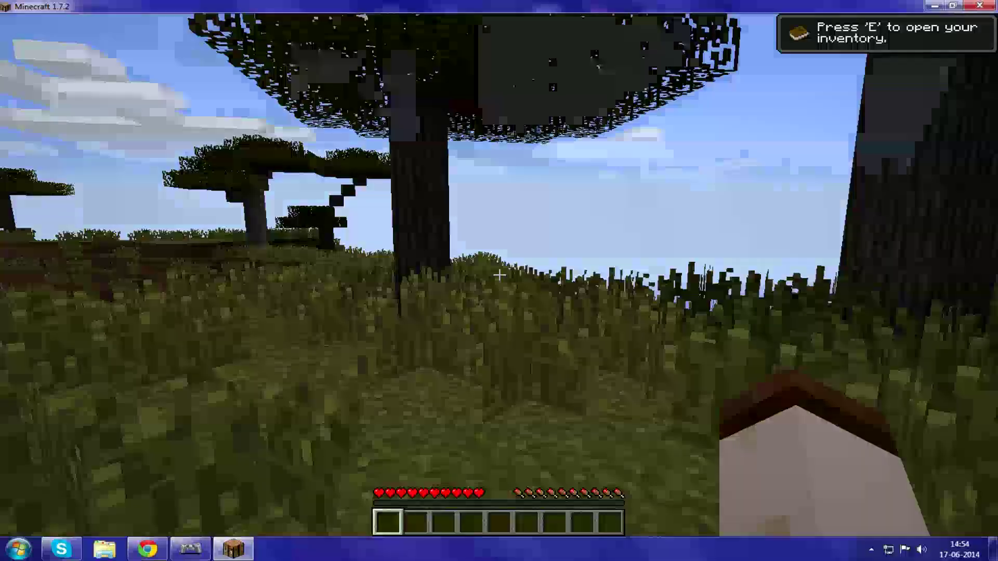
Step: Set the Joypad Mod Controller option to ON in Options > Controls and resume the game
key("Escape")
left_click(429, 254)
left_click(550, 223)
left_click(608, 62)
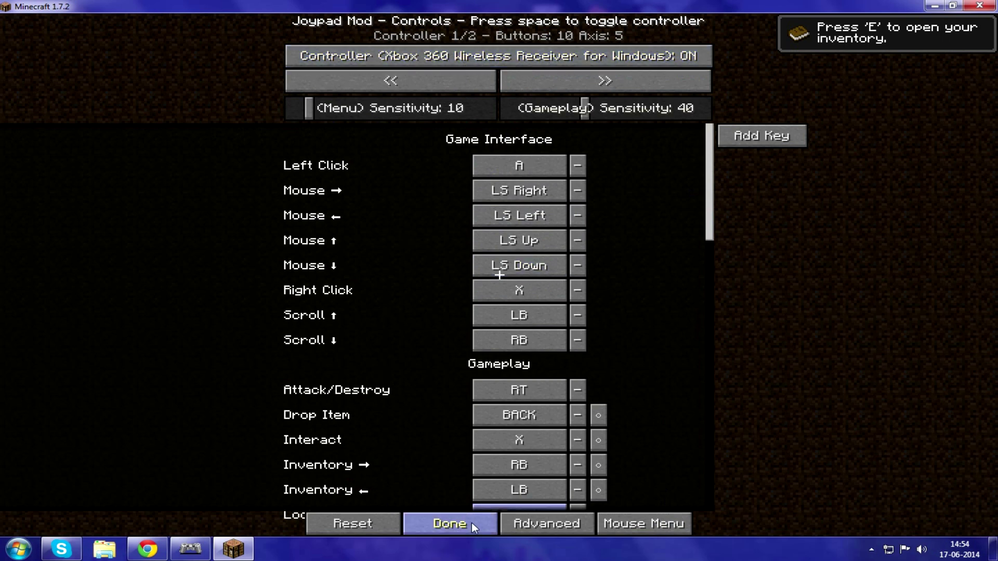
left_click(458, 525)
left_click(577, 320)
left_click(547, 156)
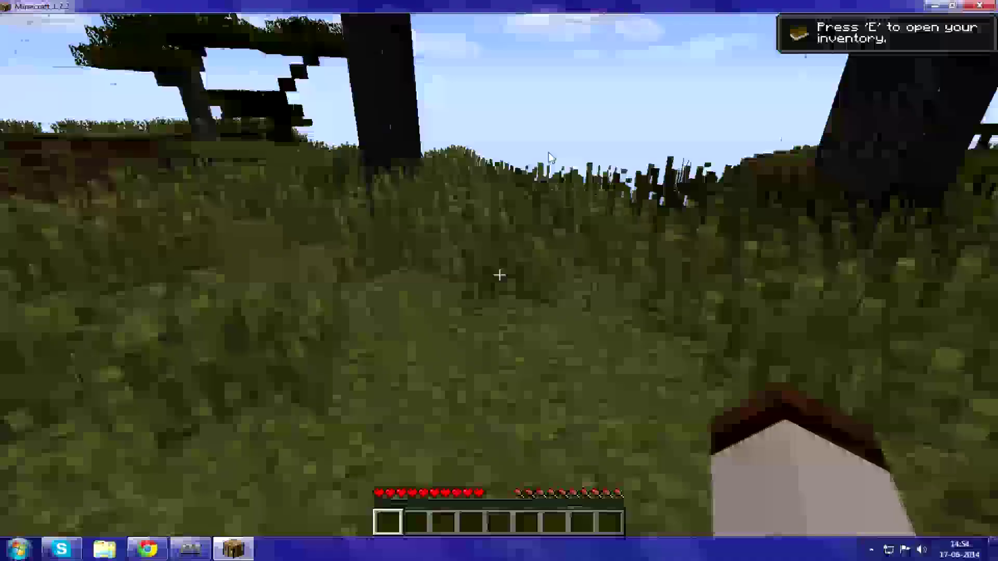
Step: Walk up the savanna hill among acacia trees to overlook the sea
key("w")
key("w")
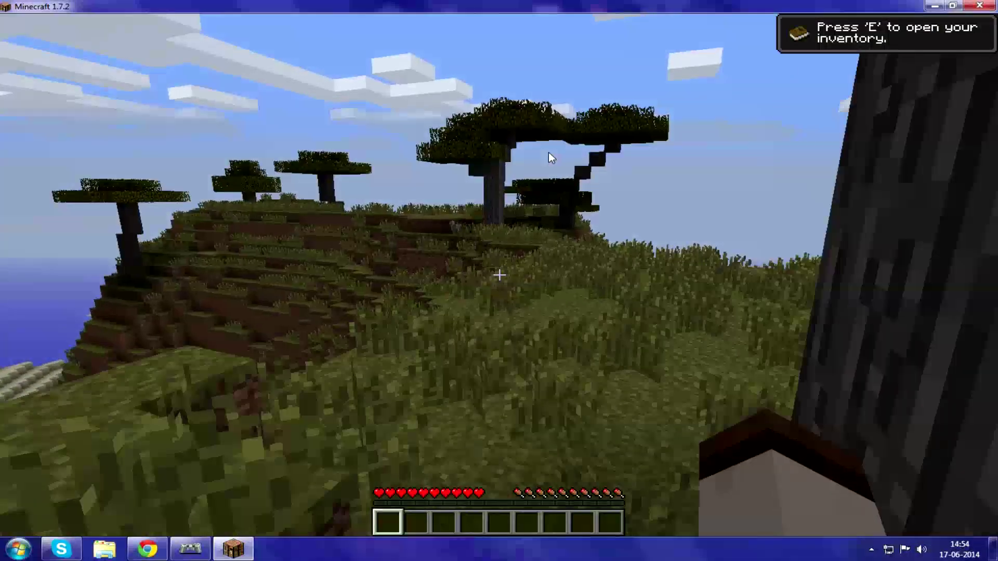
key("w")
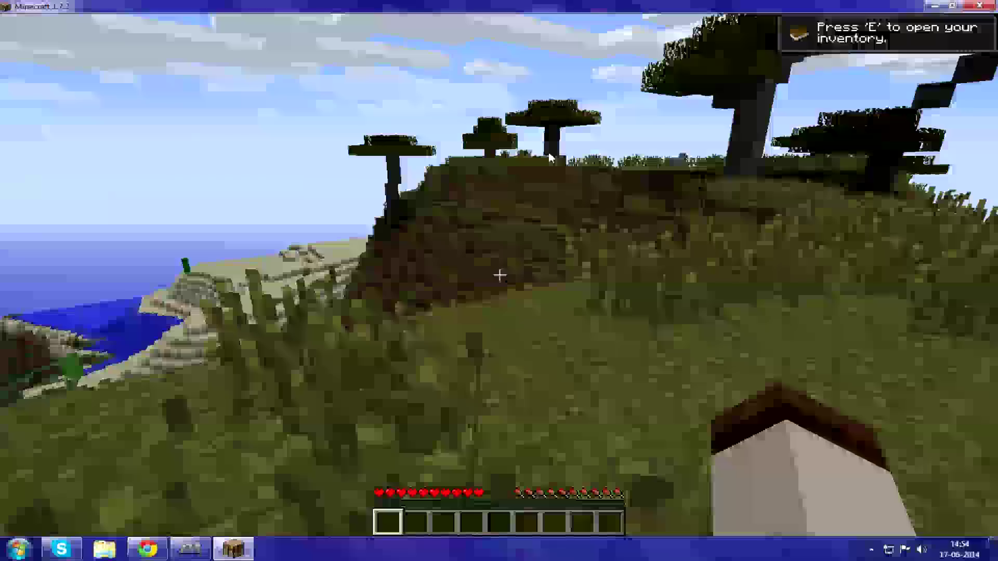
key("w")
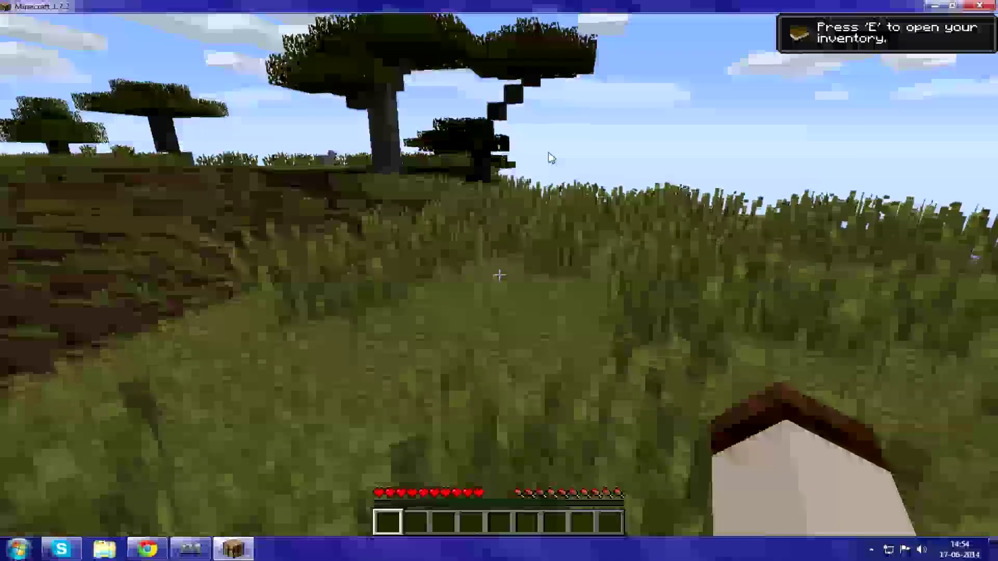
key("s")
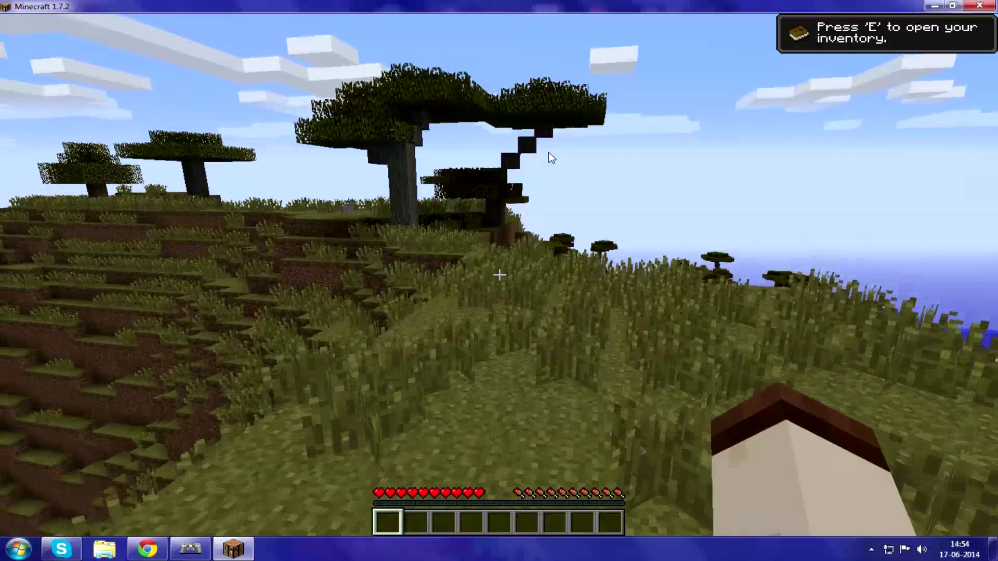
key("w")
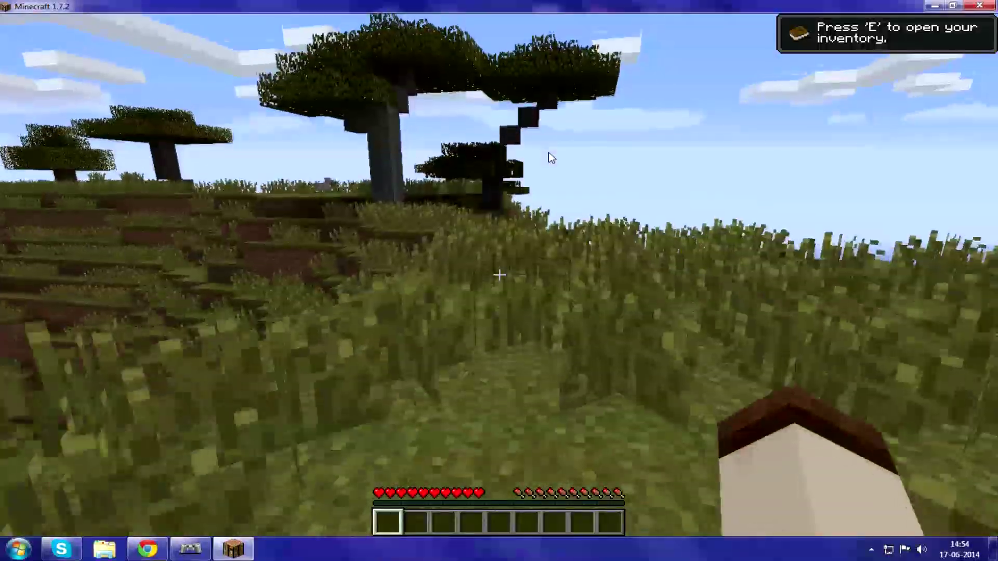